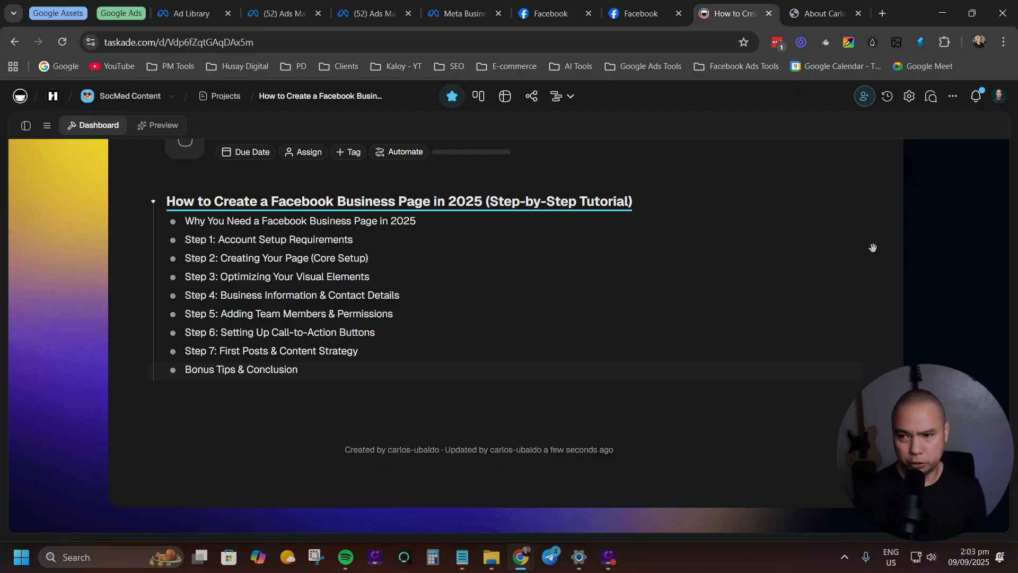
Look over the presenter slide and the Taskade tutorial outline, highlighting the Step 2 text "Creating Your Page (Core Setup)"
key(ctrl+shift+Tab)
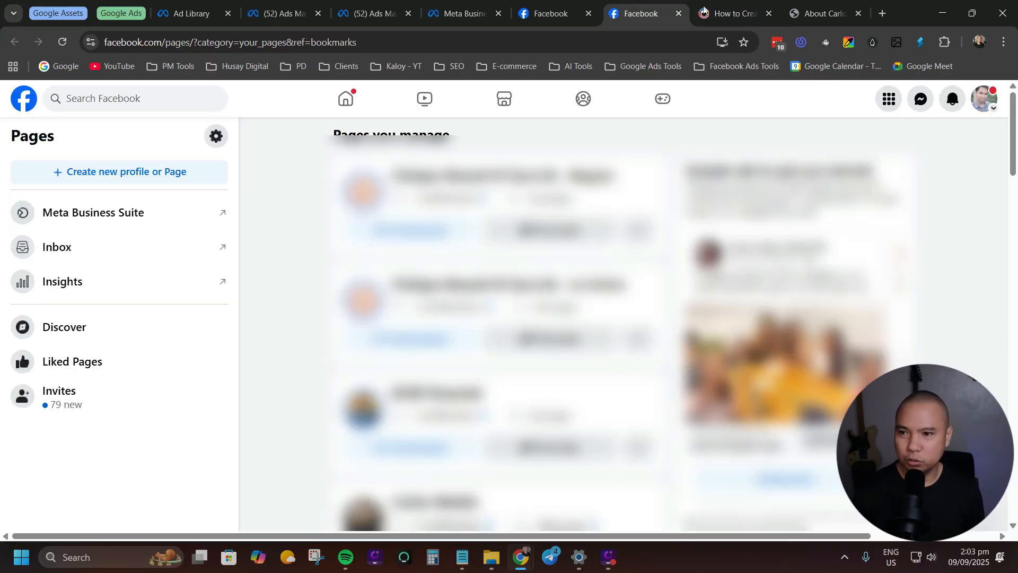
click(809, 16)
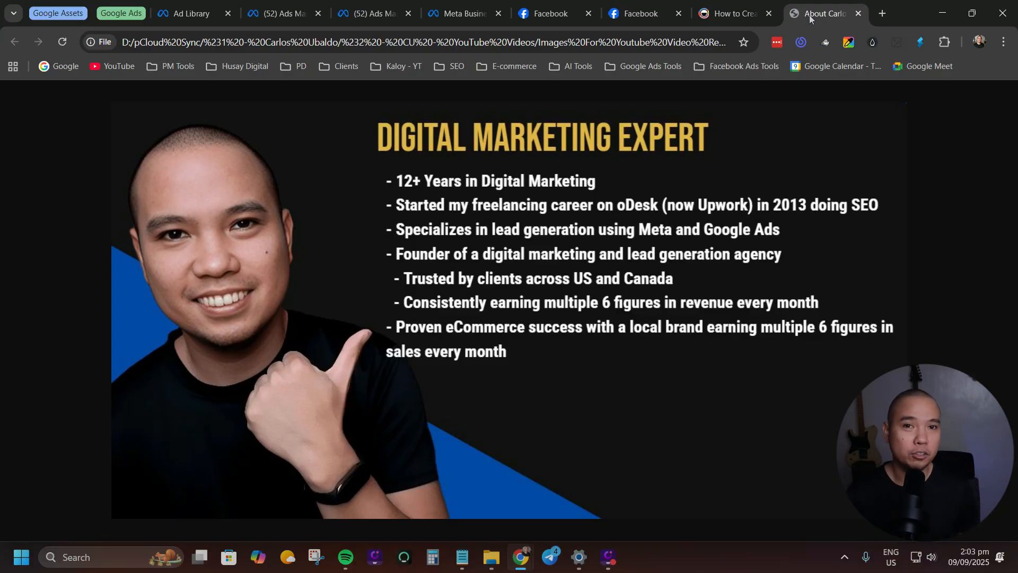
click(734, 22)
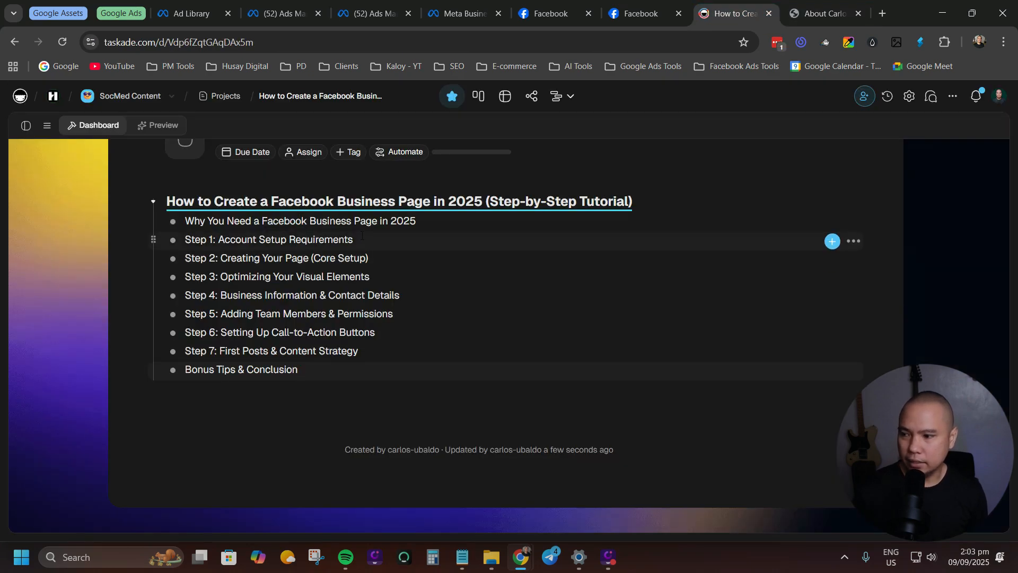
drag(353, 240, 382, 256)
key(Right)
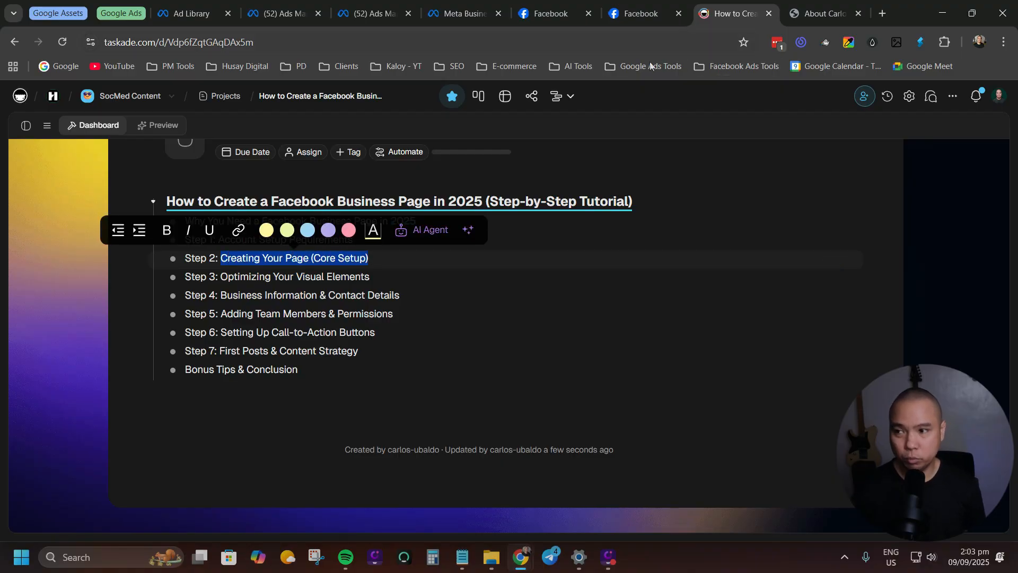
Switch to Facebook and examine where Pages and Meta Business Suite are reached from the home shortcuts and the account menu
click(553, 13)
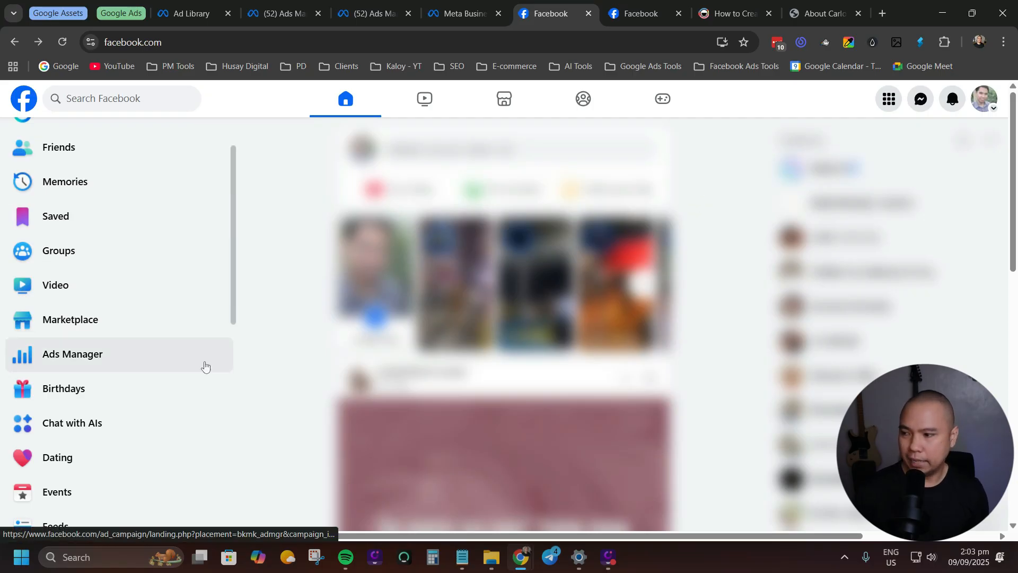
scroll(152, 353, down, 3)
scroll(159, 339, down, 3)
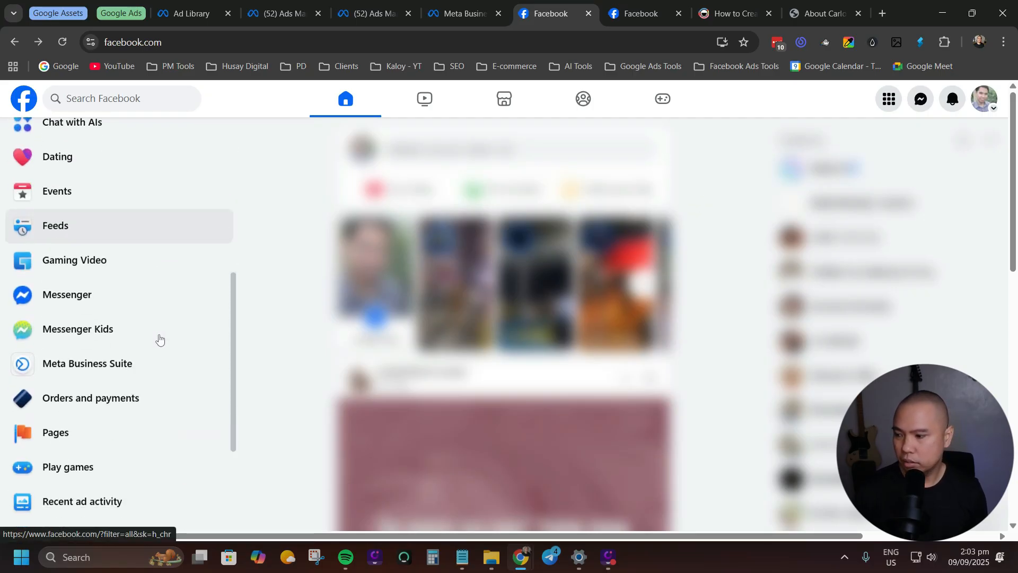
click(641, 13)
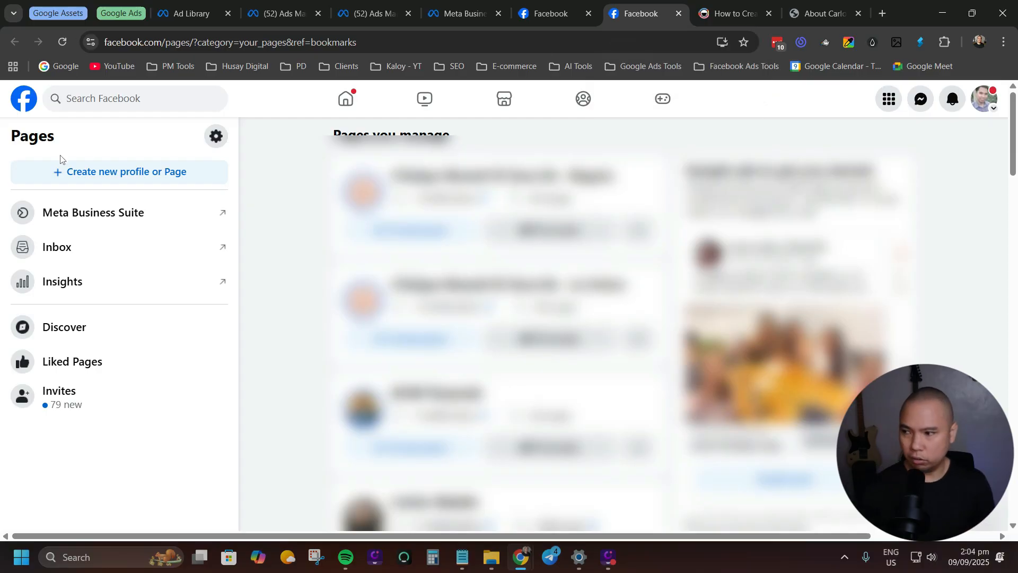
click(459, 13)
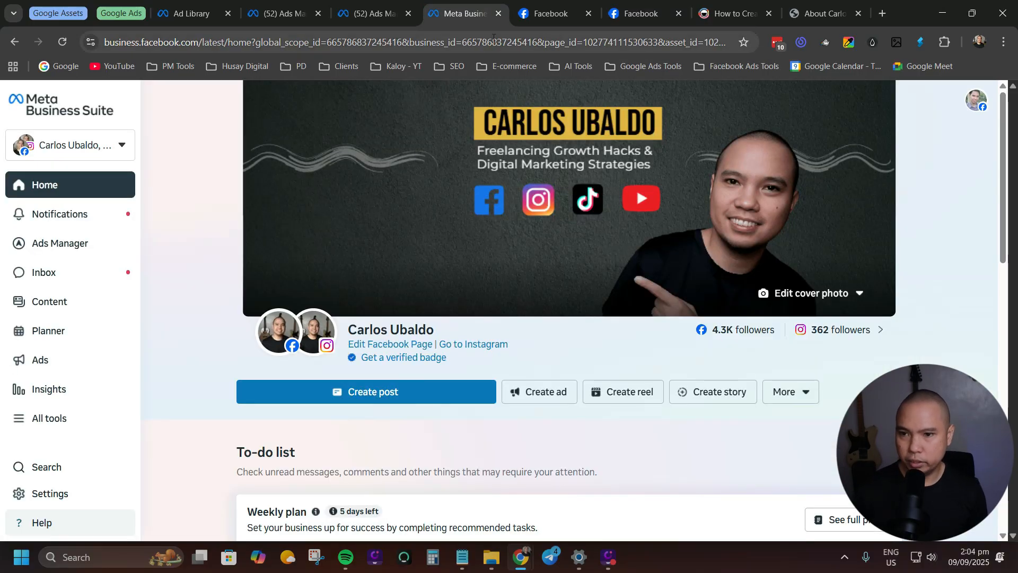
click(543, 14)
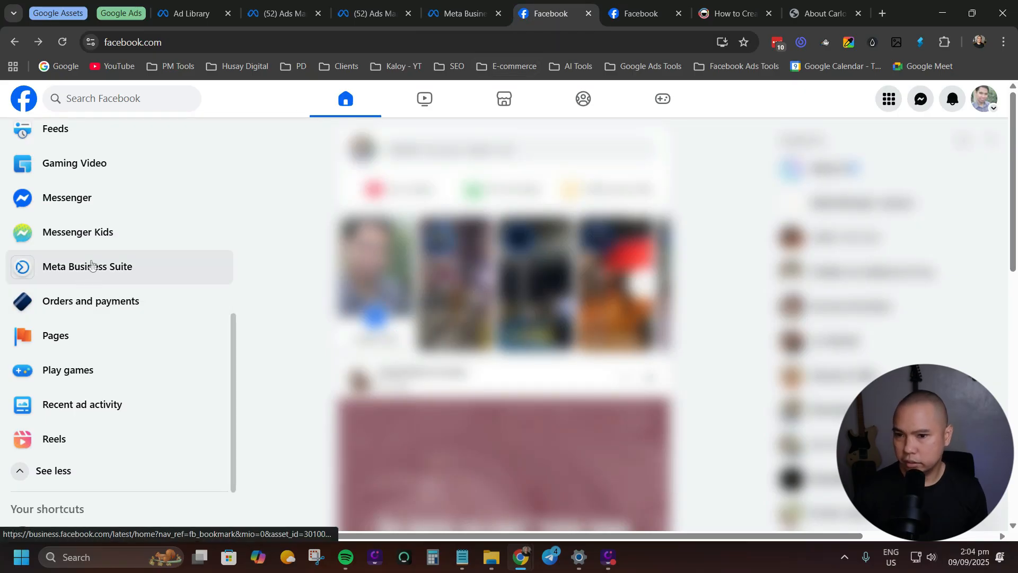
click(994, 109)
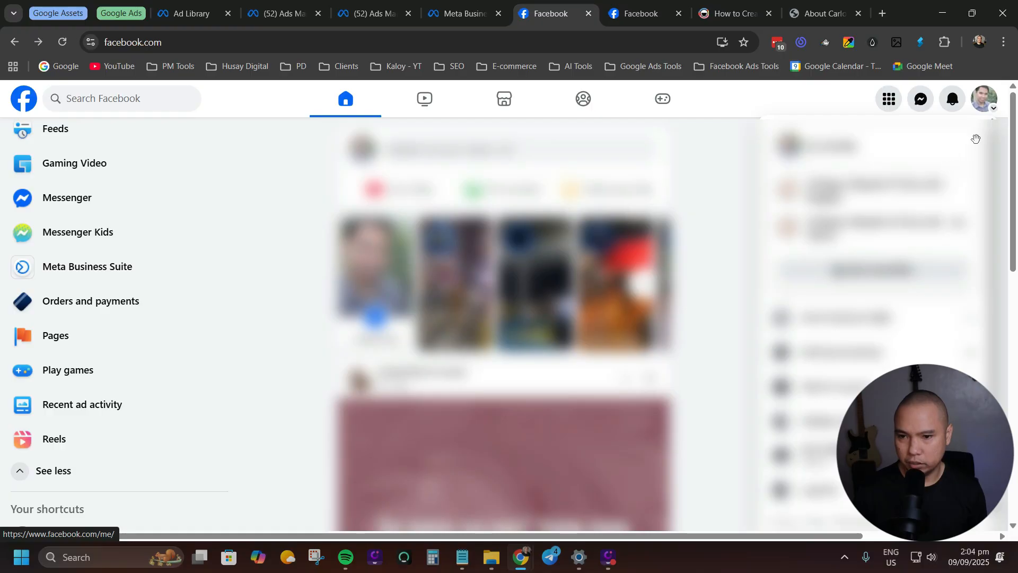
click(984, 97)
Switch to Meta Business Suite and examine the options for adding or creating a Facebook Page in the business portfolio's Pages settings
click(460, 16)
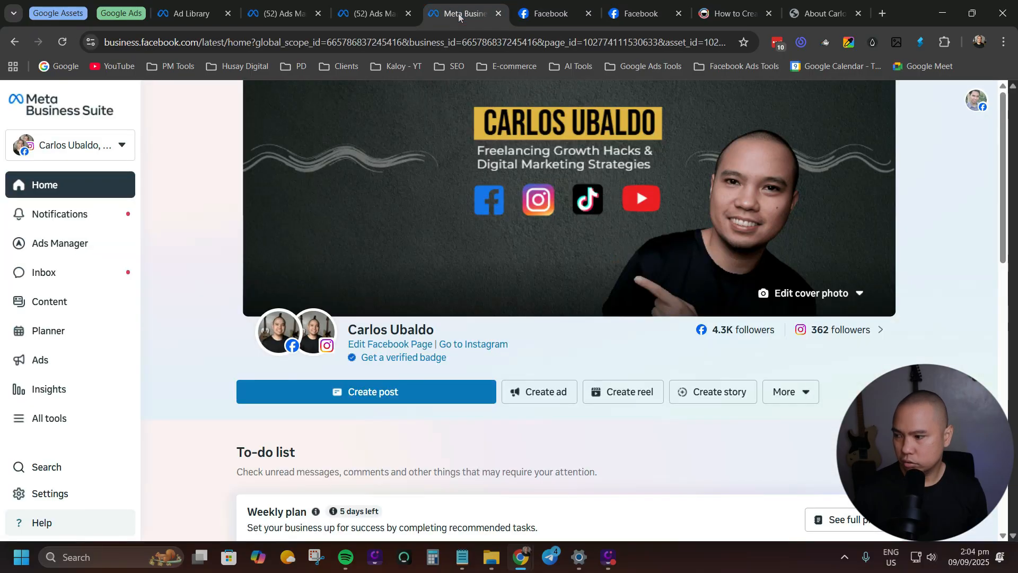
click(60, 495)
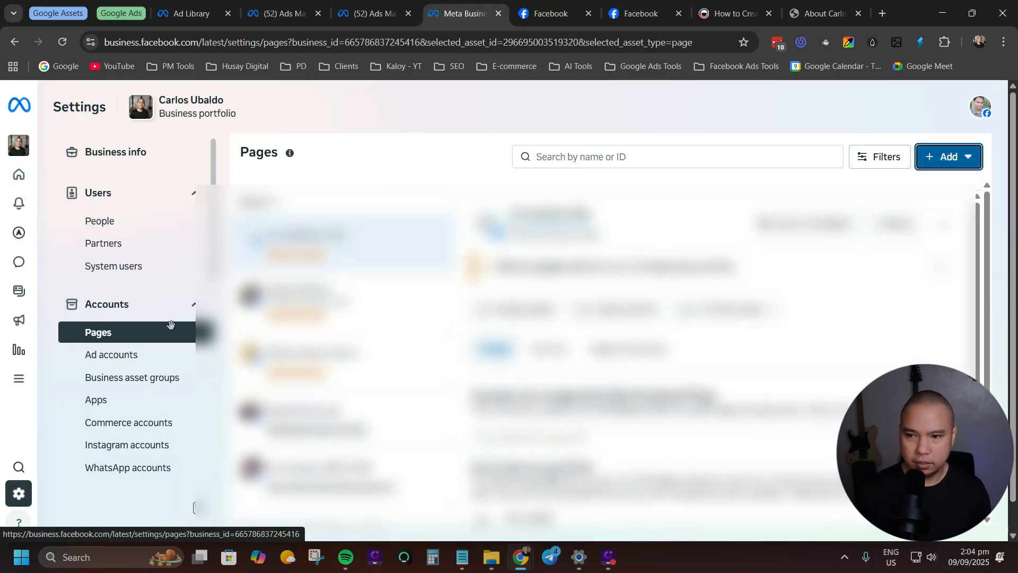
click(970, 158)
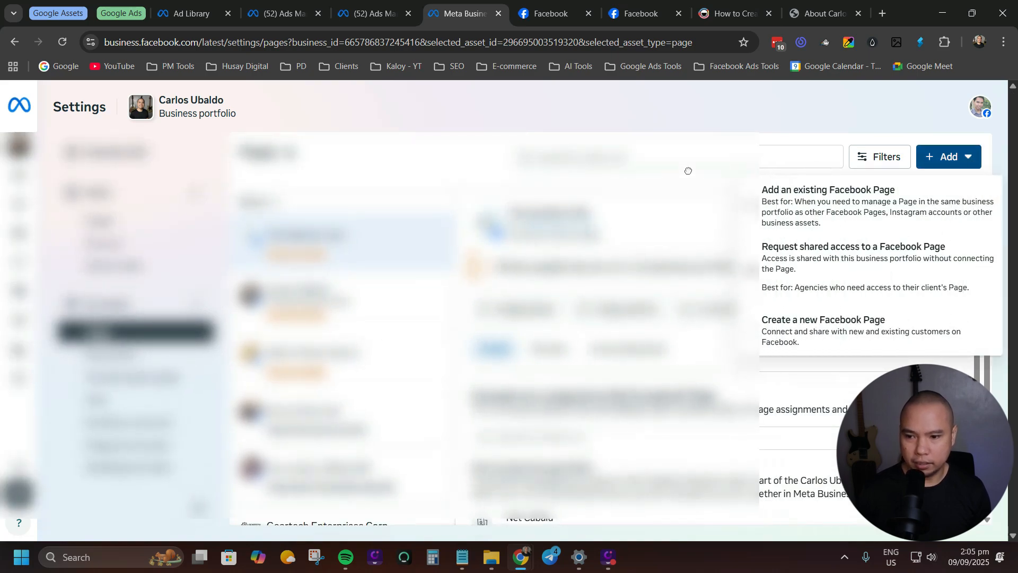
click(865, 329)
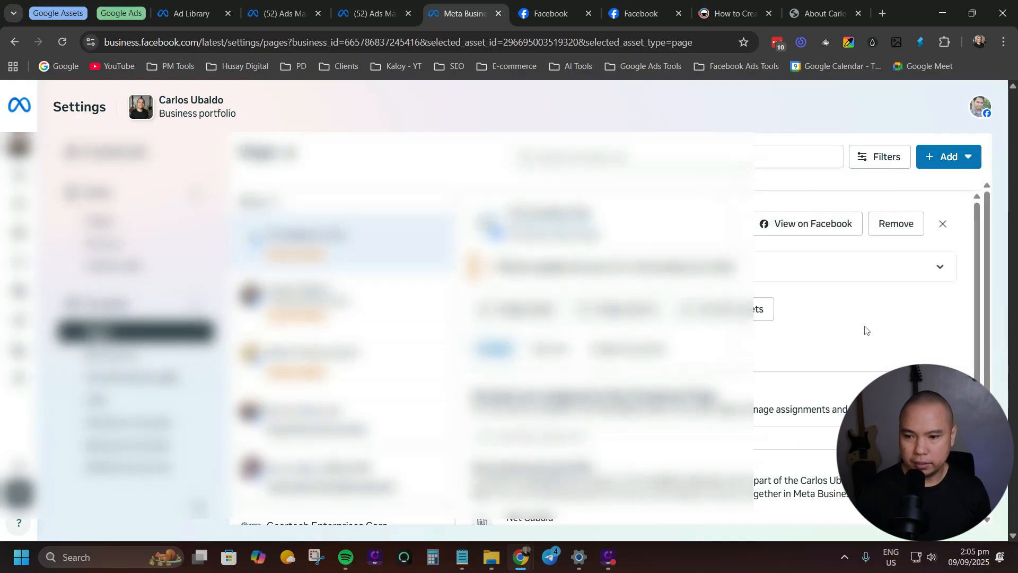
click(968, 157)
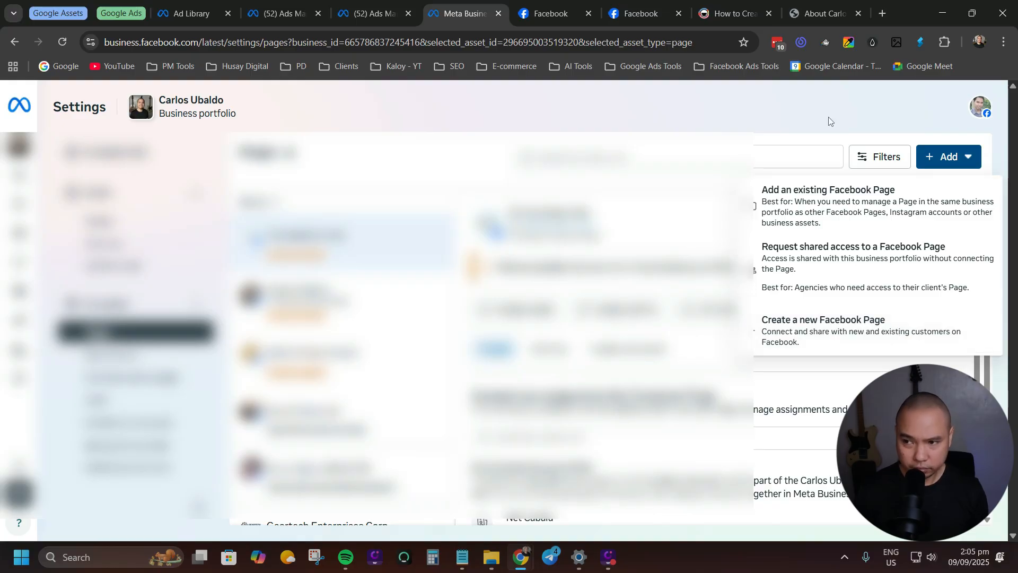
Return to the Facebook Pages overview, start creating a new Public Page and enter NameIt as its name
click(553, 16)
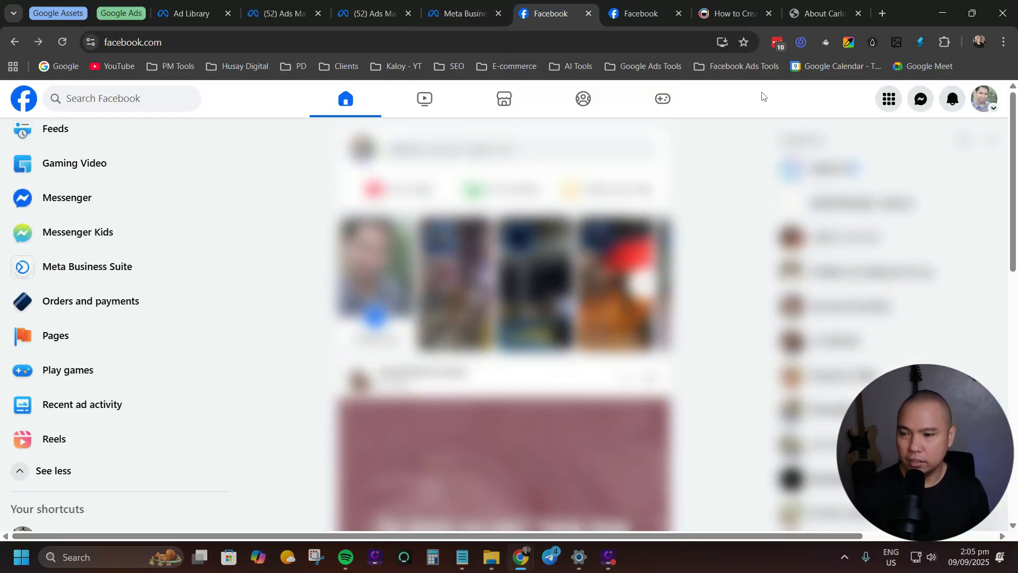
click(642, 13)
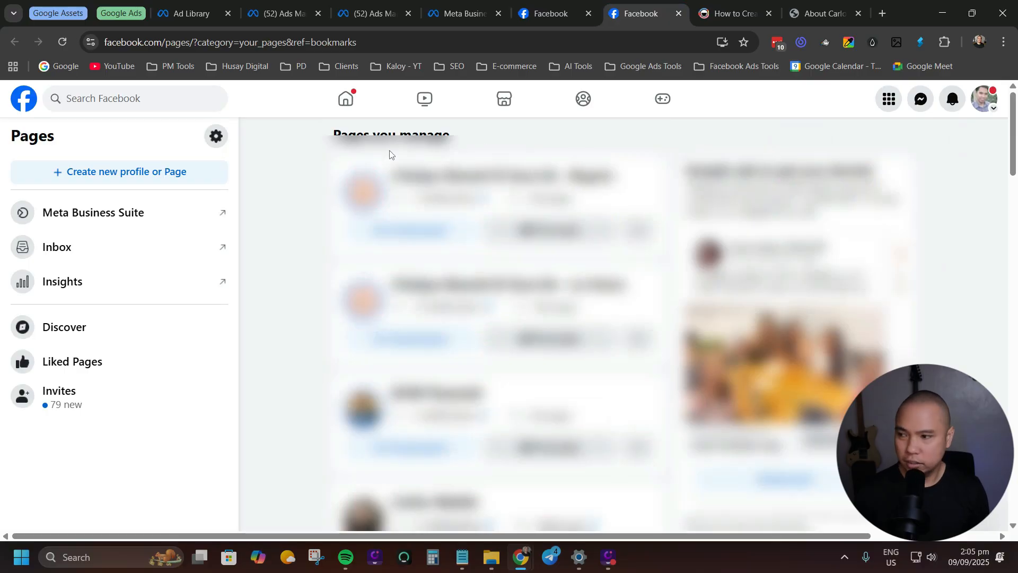
click(146, 175)
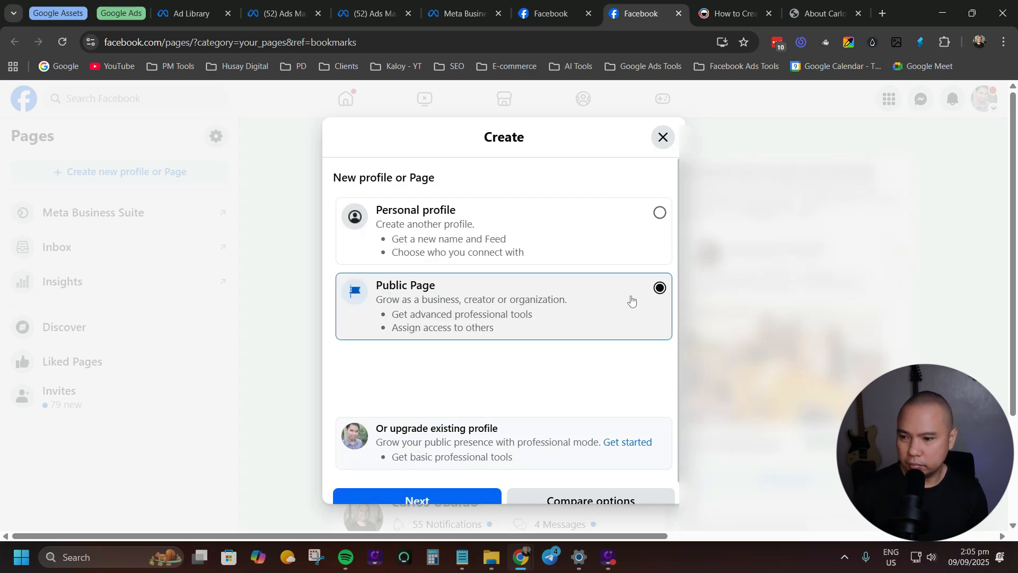
click(440, 500)
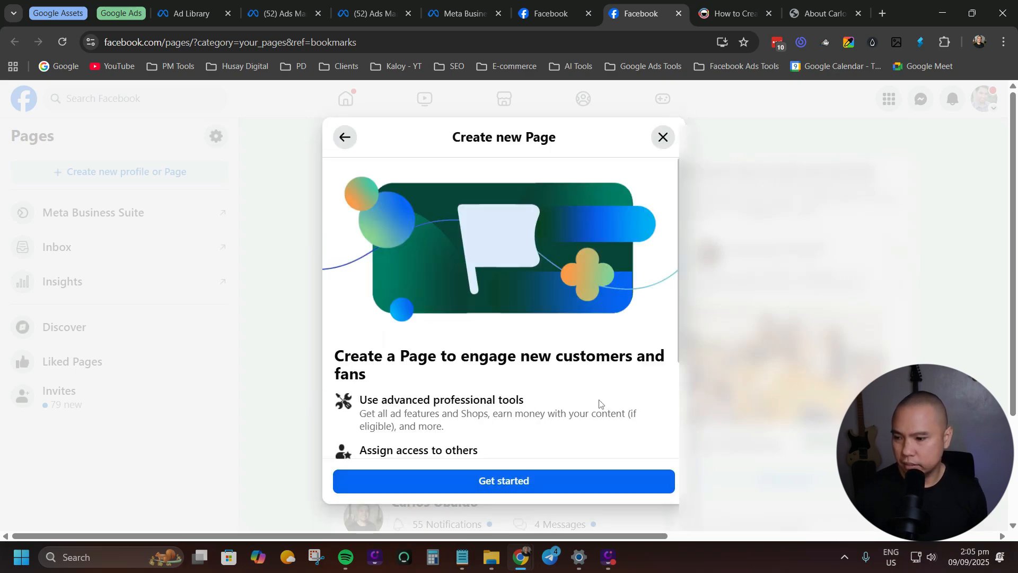
scroll(601, 403, down, 3)
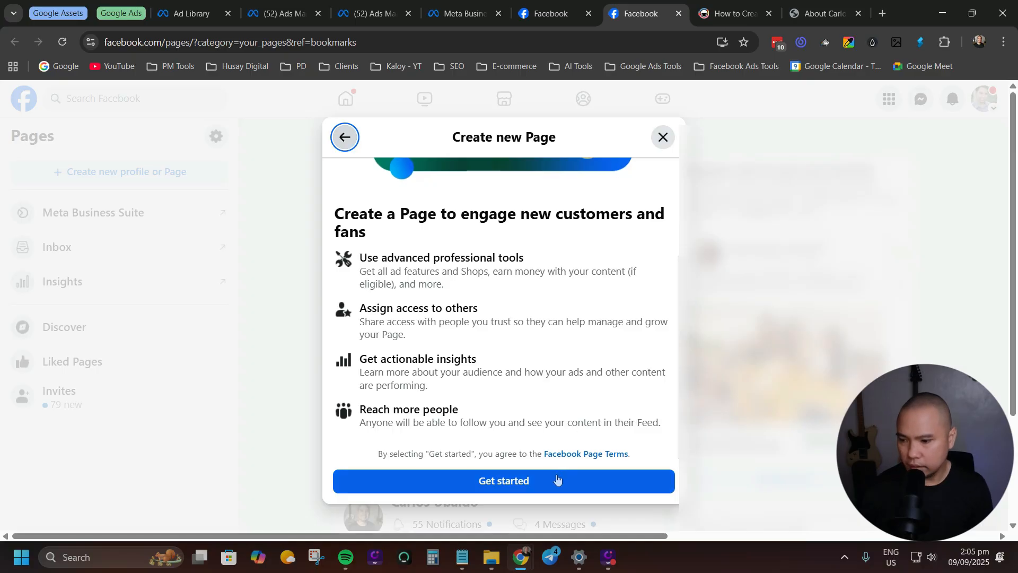
click(557, 481)
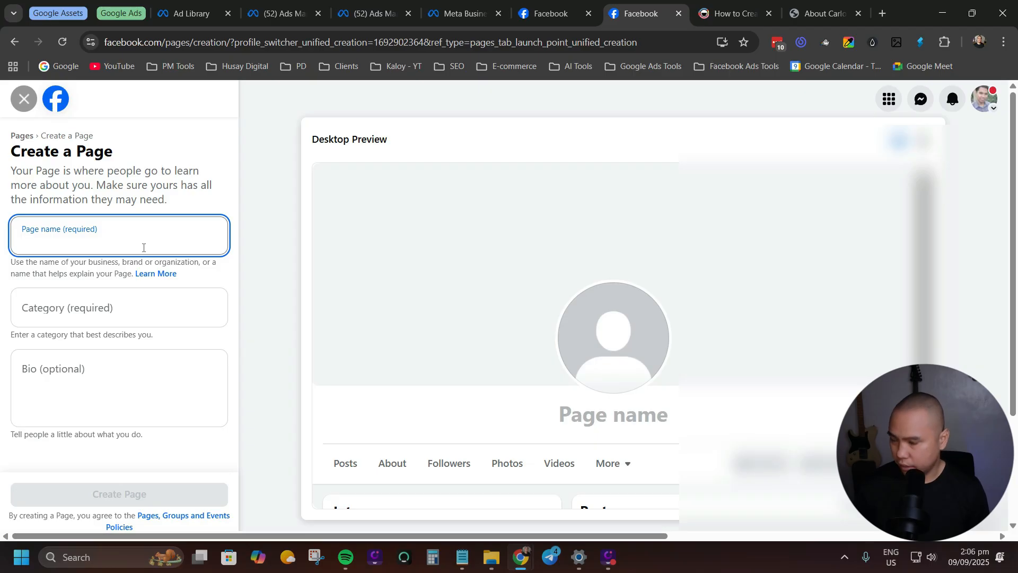
text(Name)
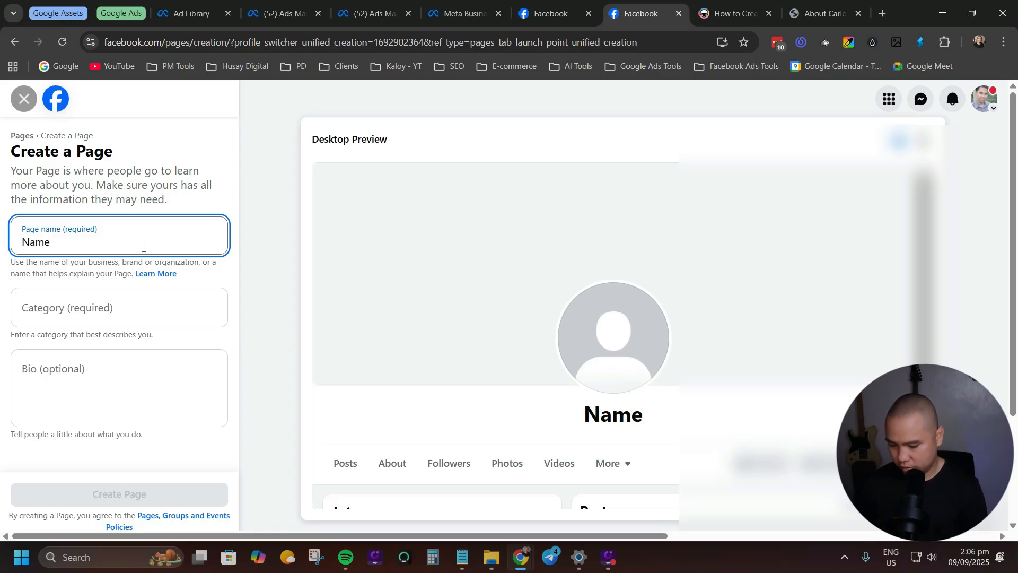
text(It)
Try searching the Page categories for "real" and "restaur" without choosing one
click(114, 309)
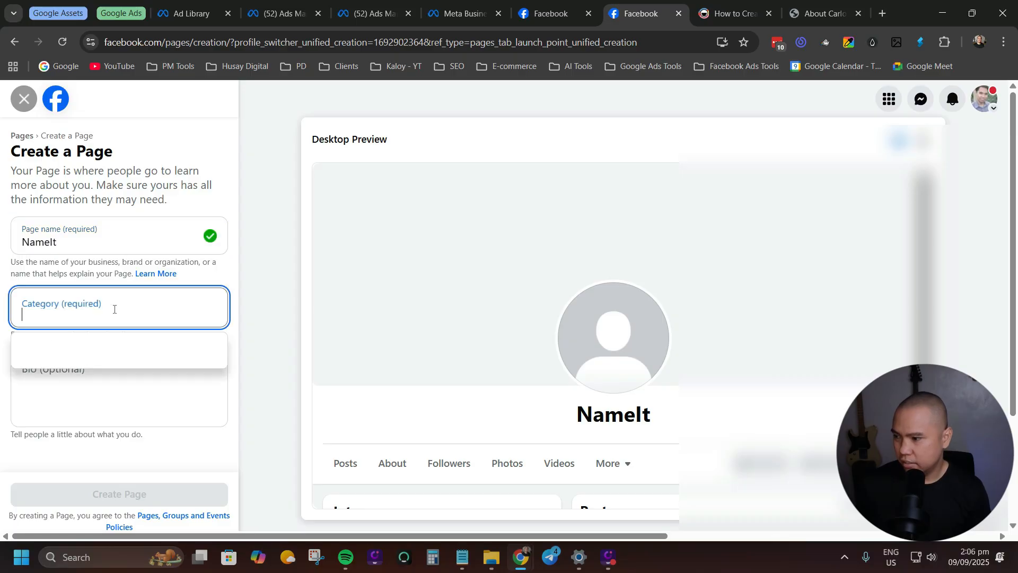
text(real)
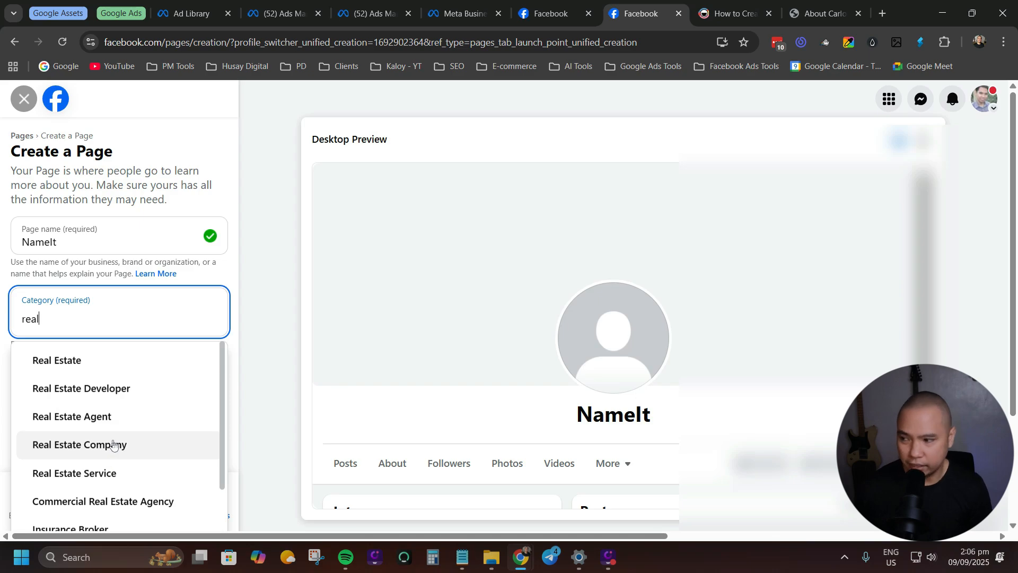
double_click(67, 324)
text(restau)
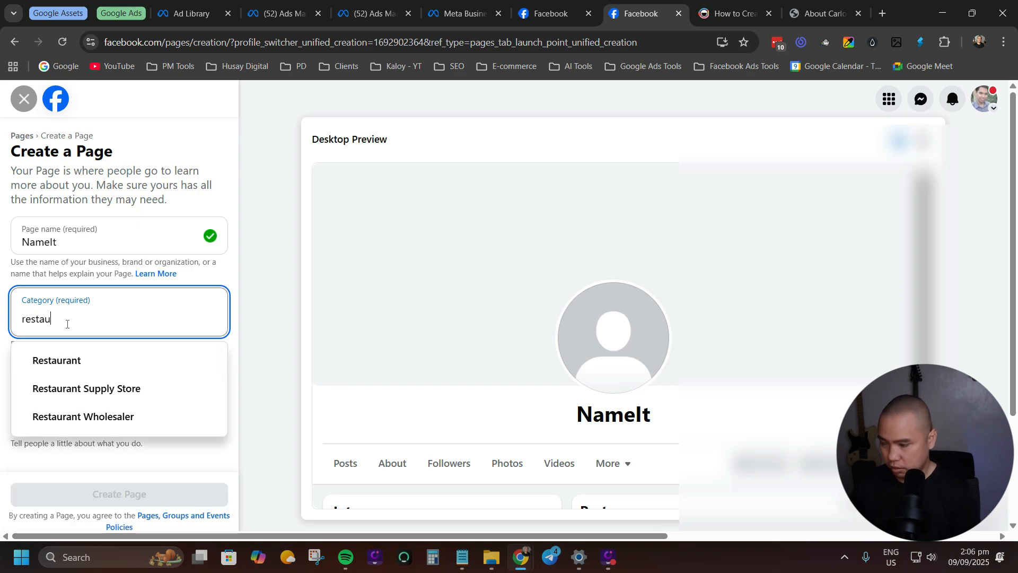
text(r)
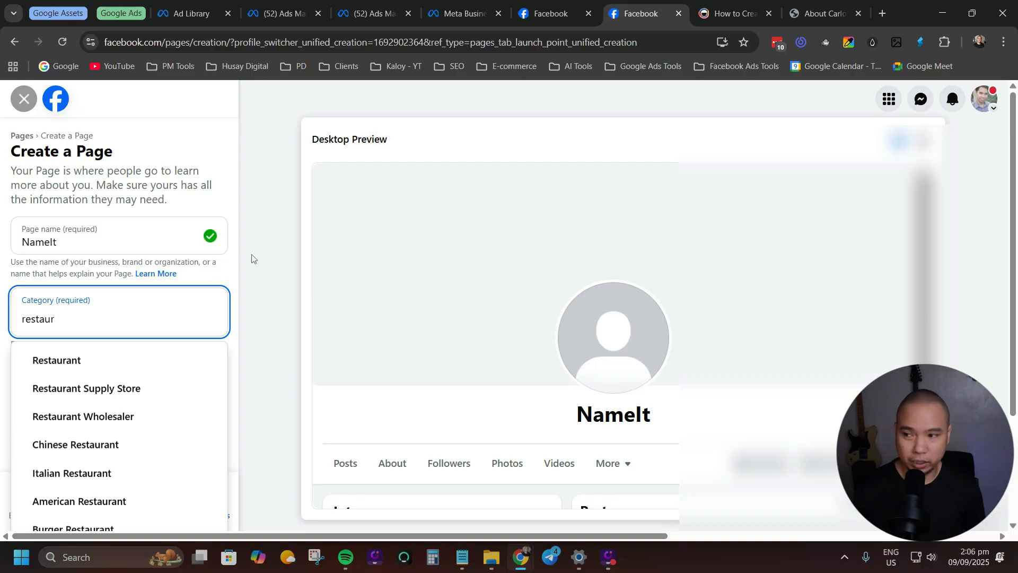
click(223, 246)
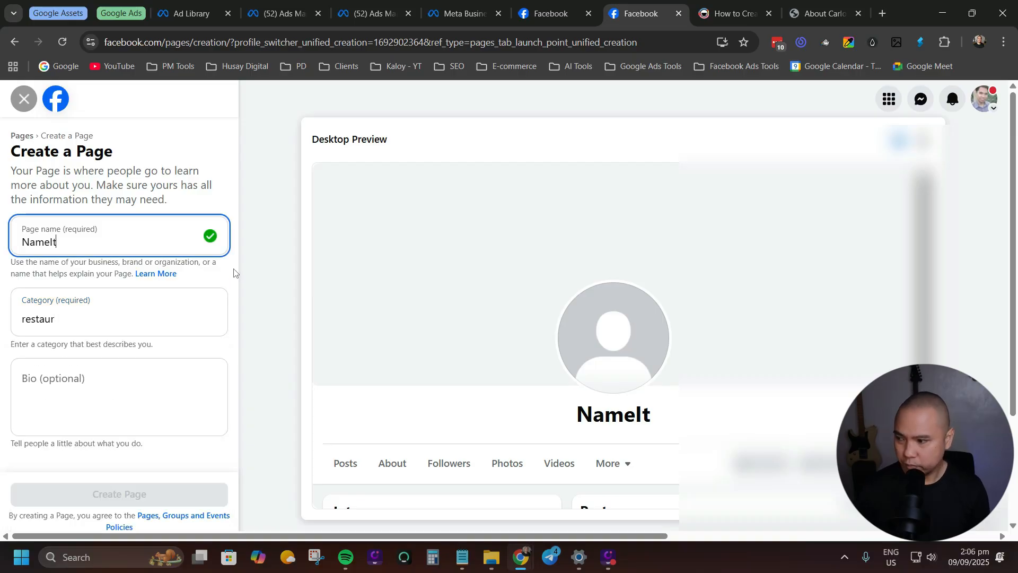
scroll(229, 333, down, 3)
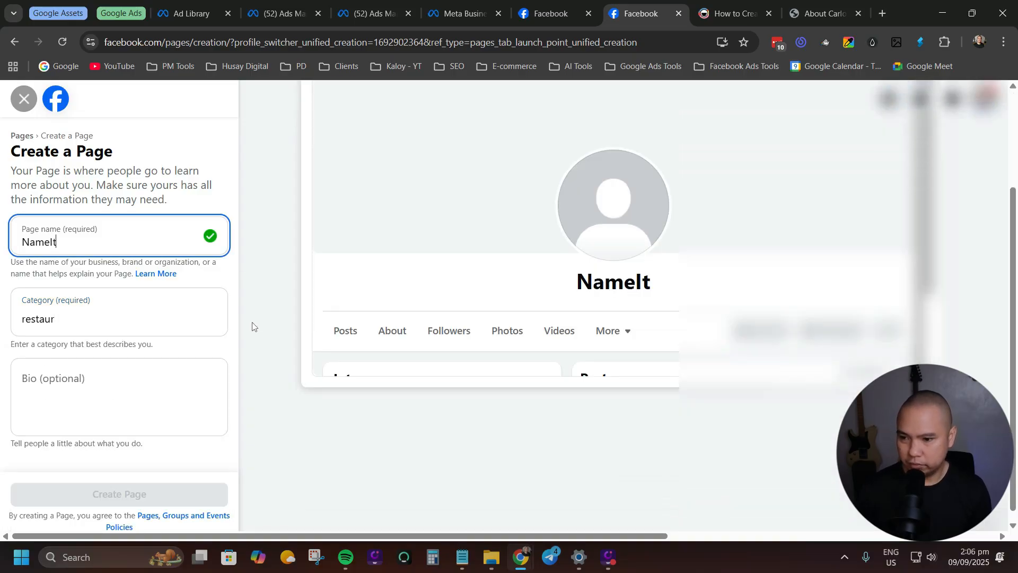
Enter "Bio here" as the Page bio and set the category to Food delivery service
click(116, 390)
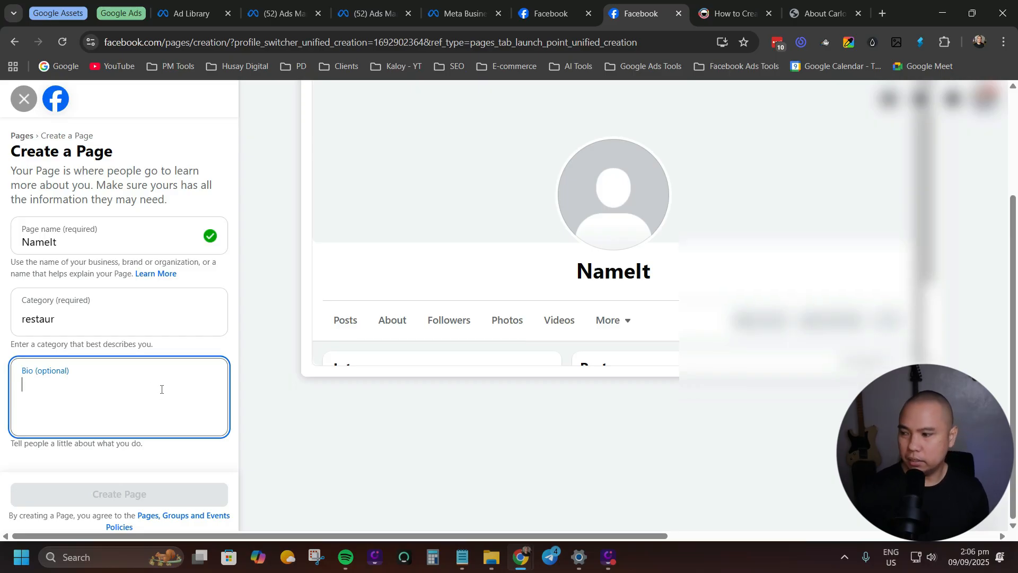
text(Bio here)
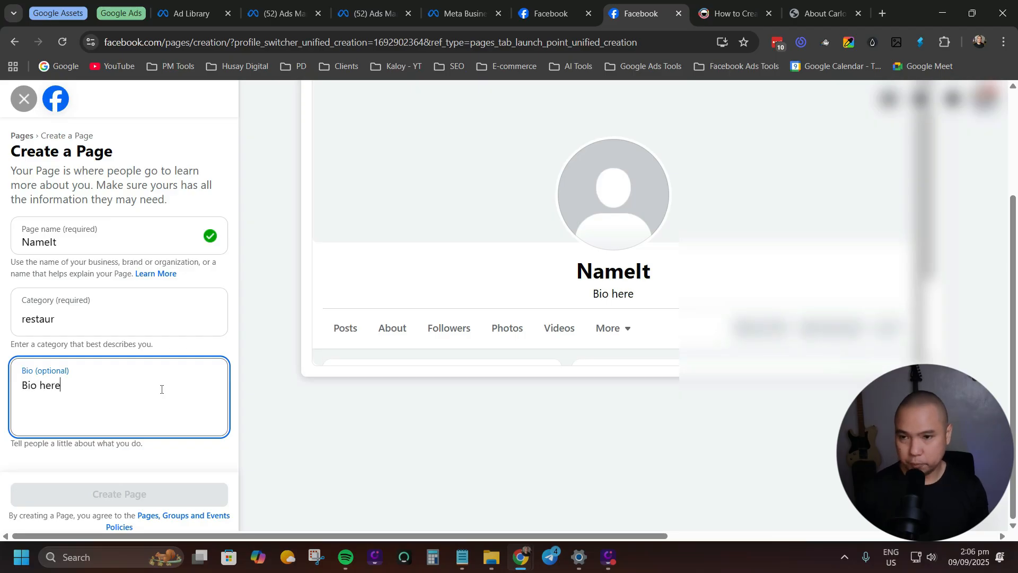
key(shift+Tab)
text(food)
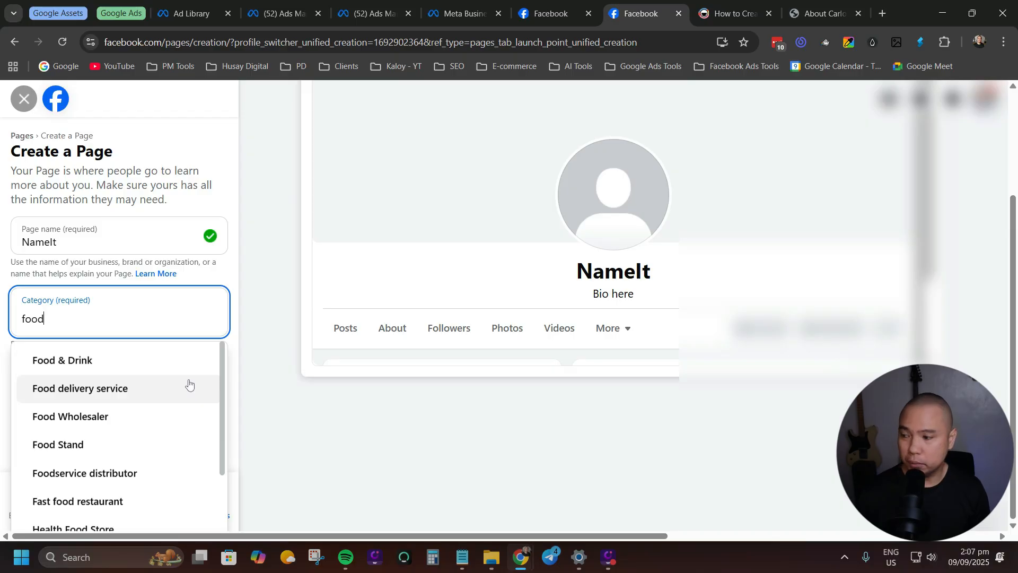
click(101, 403)
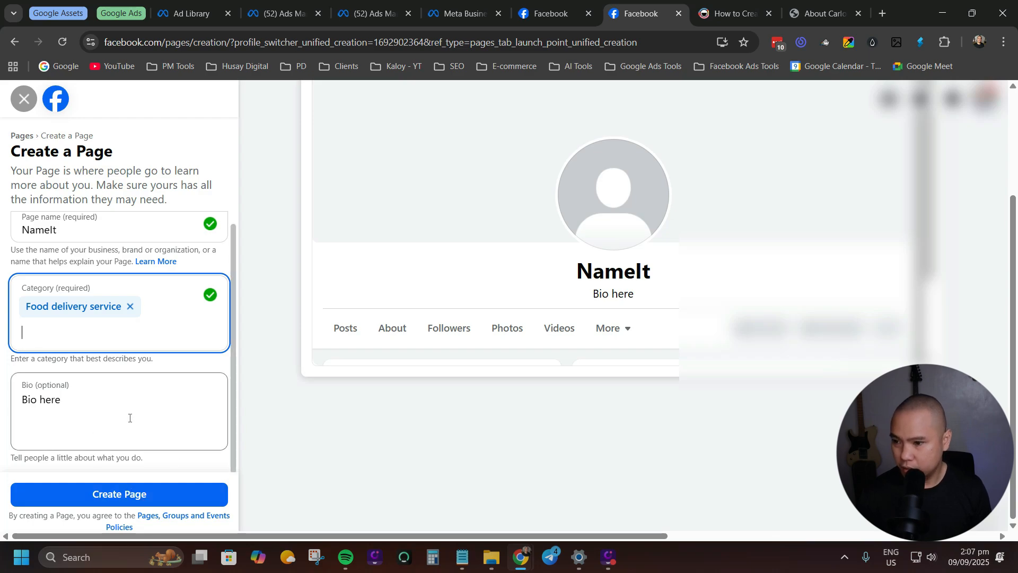
Create the Page and look over the contact and location fields in the first setup stage
click(148, 496)
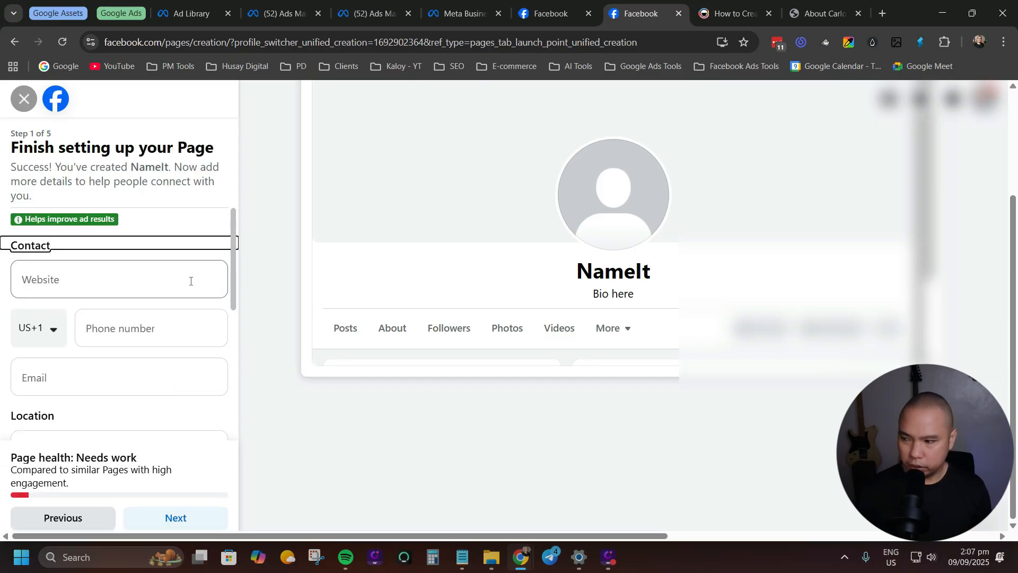
scroll(190, 281, down, 1)
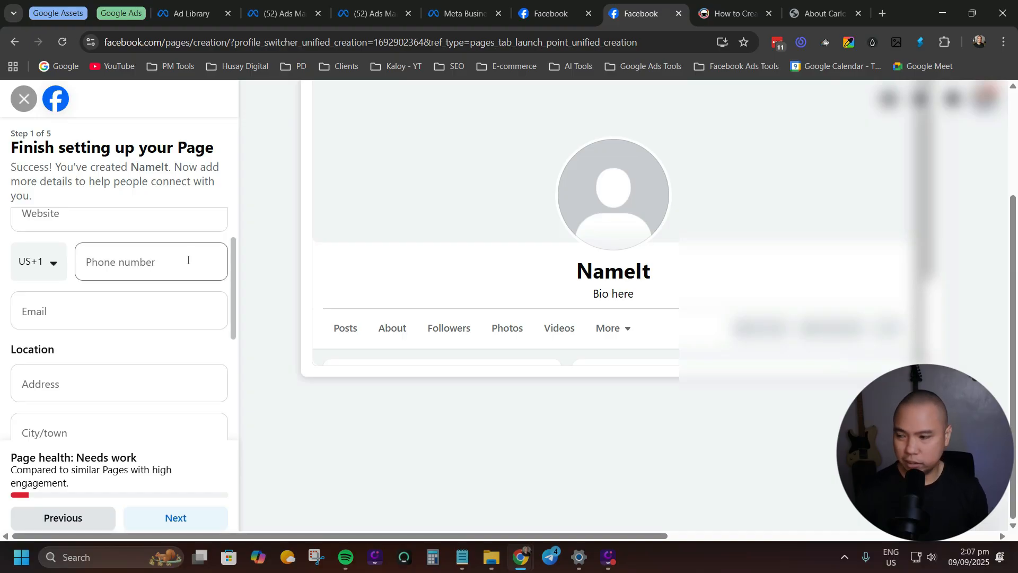
scroll(188, 265, up, 1)
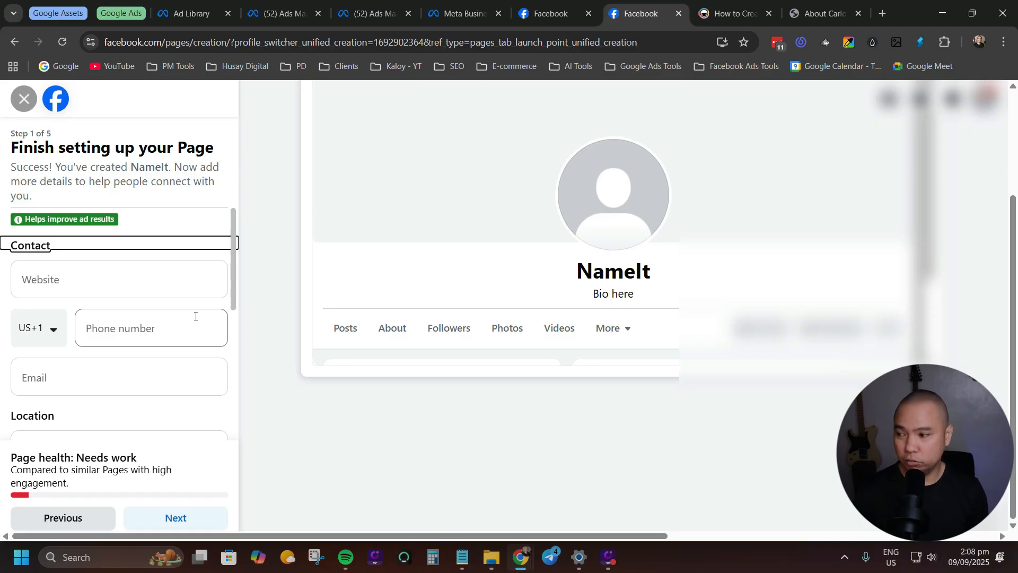
Look over the location and hours fields, continue to the customization stage and review its profile picture, cover photo and action button options
scroll(198, 350, down, 1)
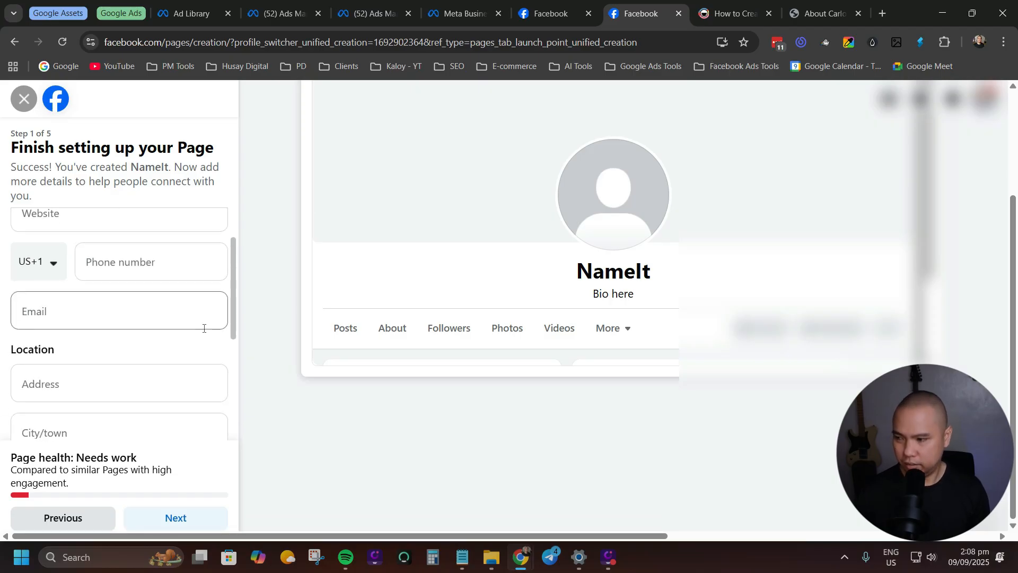
scroll(159, 325, down, 1)
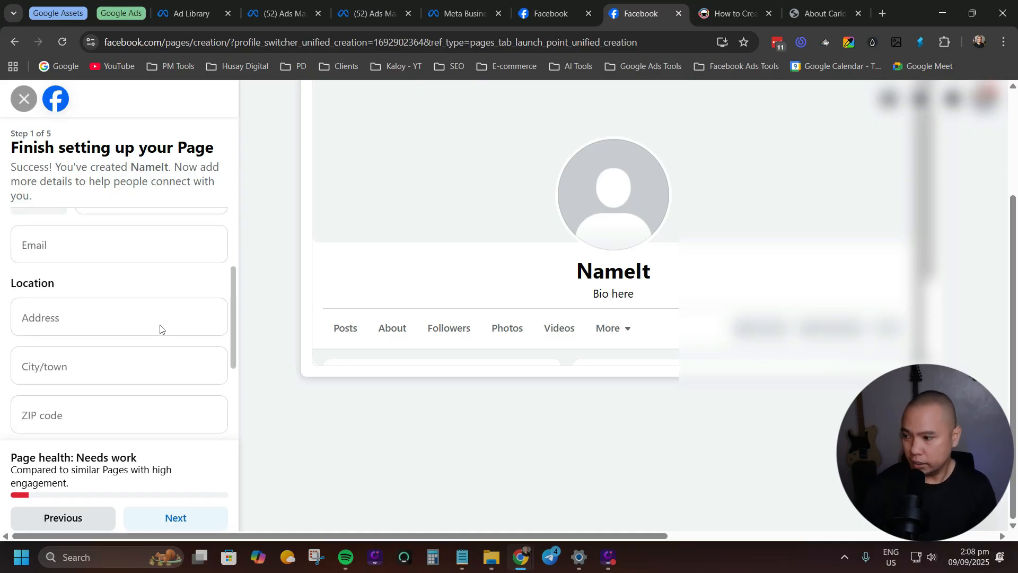
scroll(171, 335, down, 2)
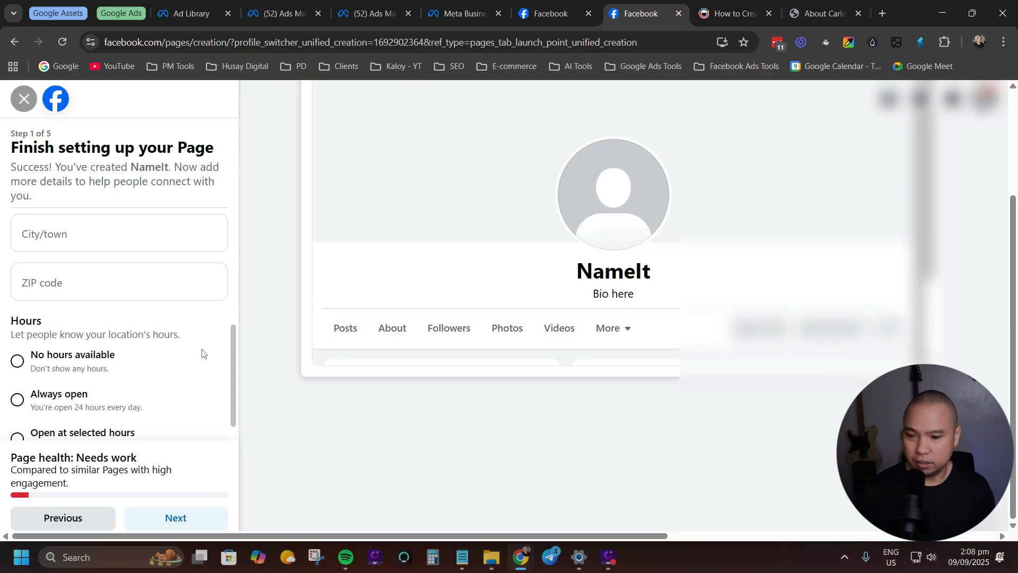
scroll(159, 356, down, 1)
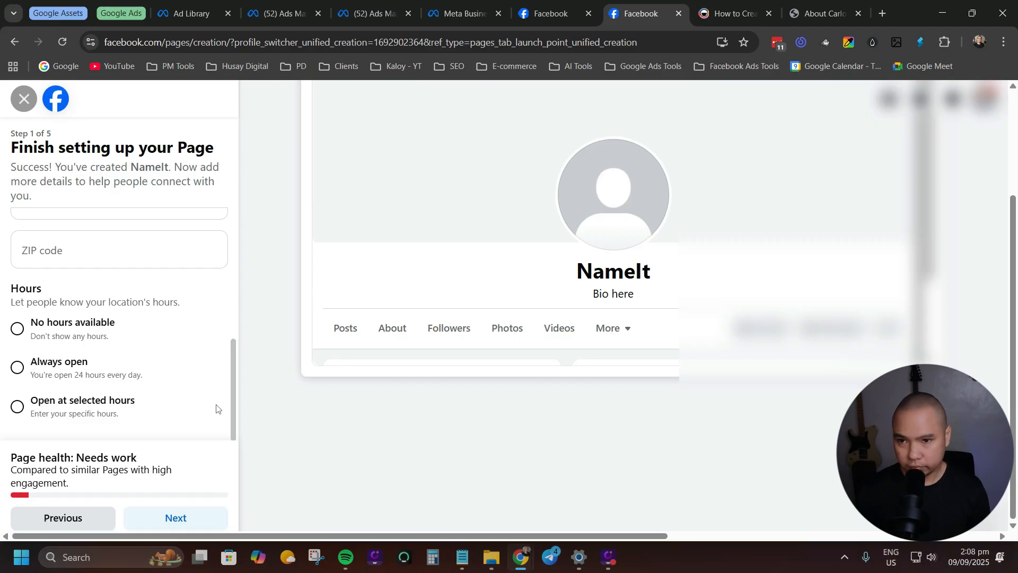
click(199, 518)
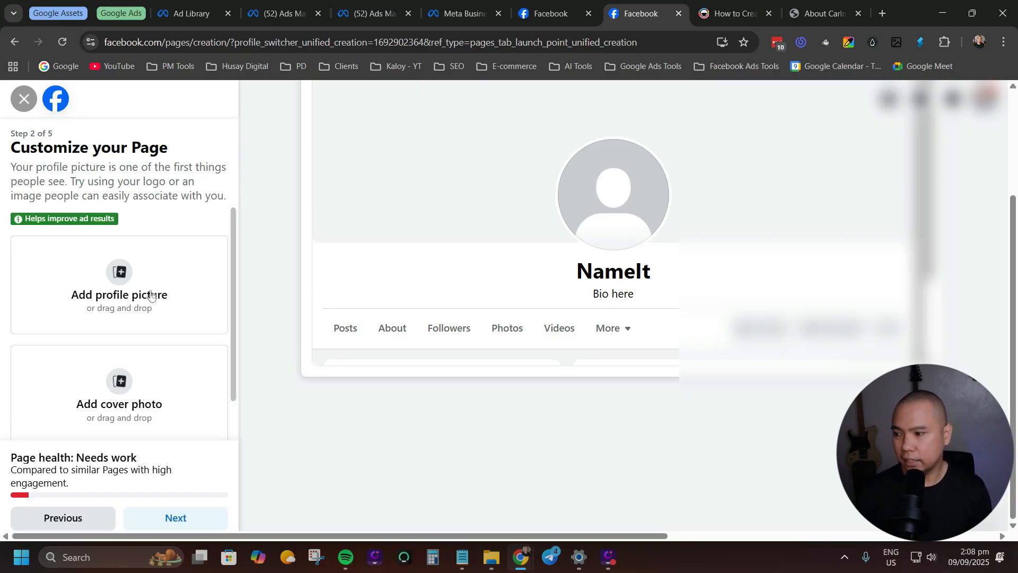
scroll(188, 324, down, 2)
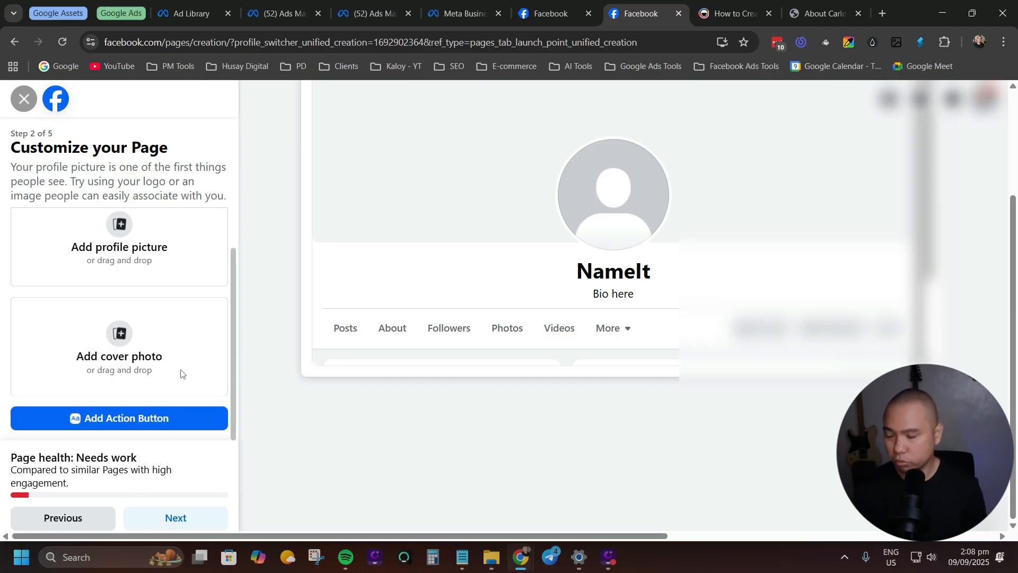
scroll(183, 366, up, 1)
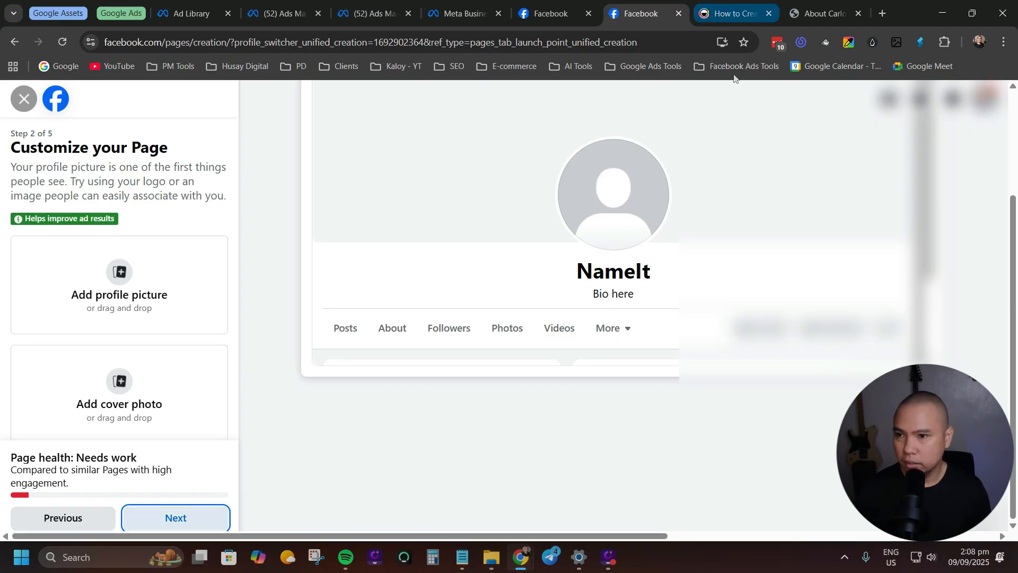
Switch to the Taskade tutorial outline and highlight the Step 3 title on optimizing visual elements
click(734, 13)
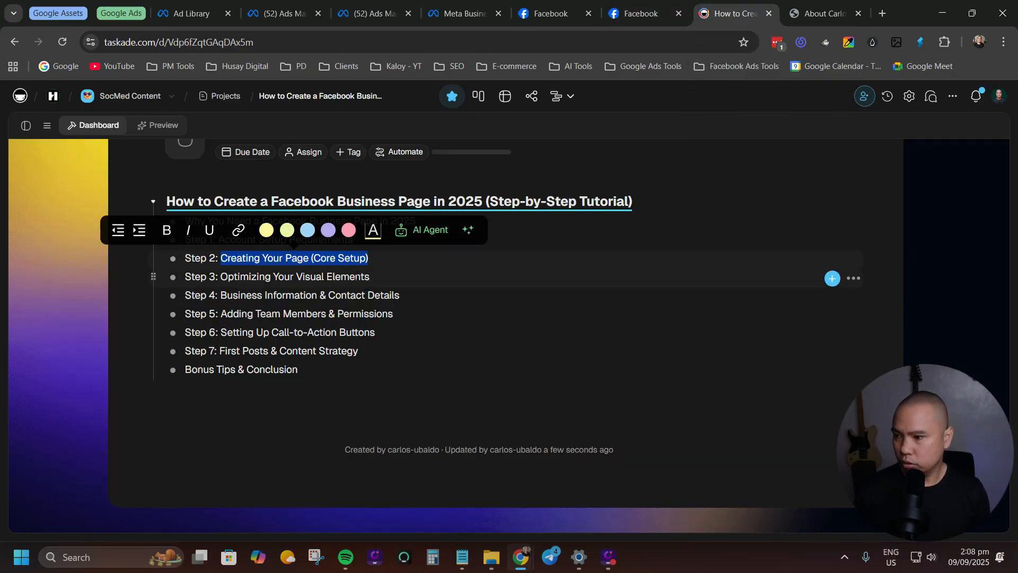
click(356, 277)
drag(393, 276, 234, 276)
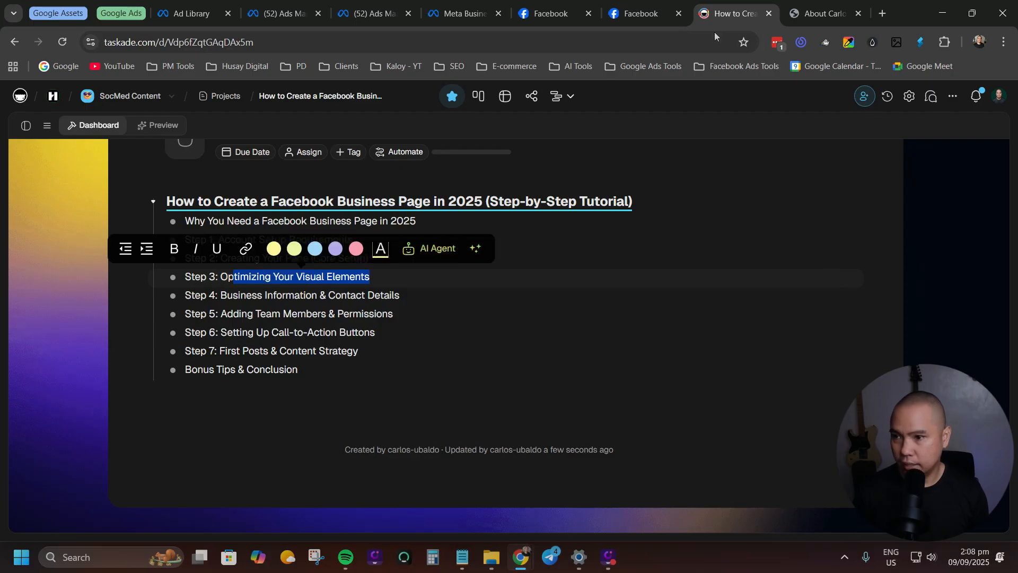
Consult the Google results for "facebook cover grid for mobile and desktop" and return to the Facebook Page setup
click(637, 16)
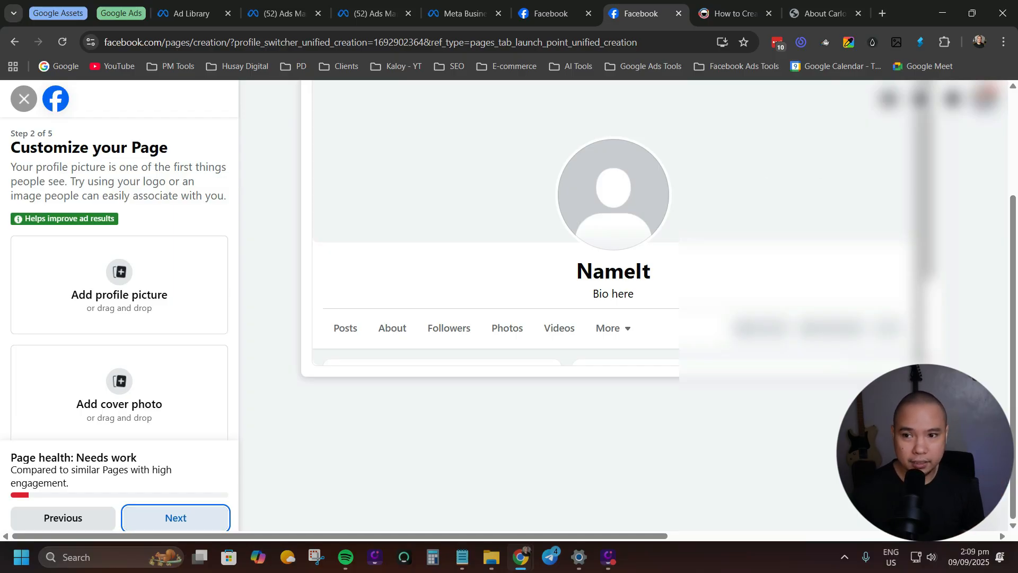
drag(1017, 16, 830, 11)
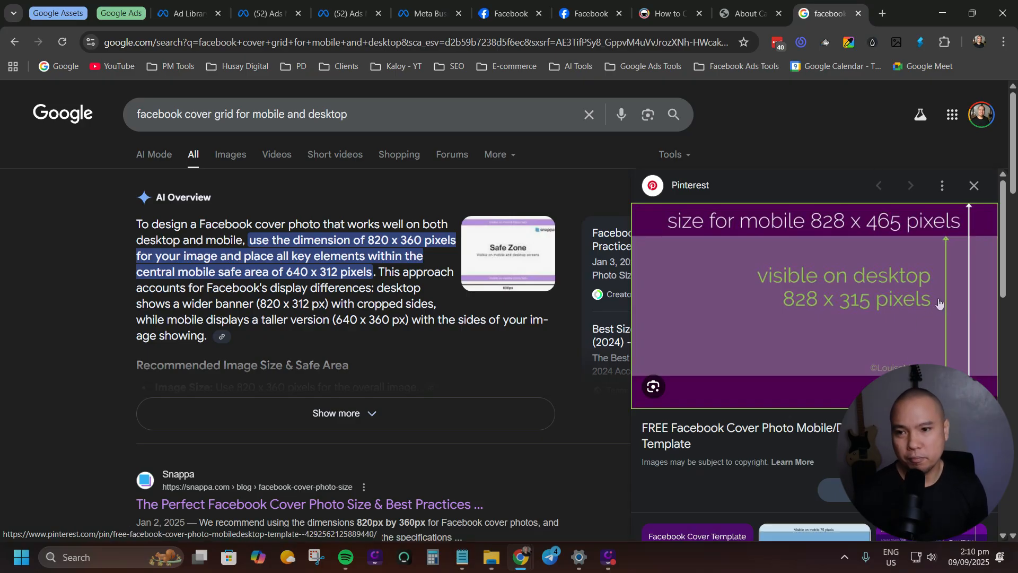
click(591, 13)
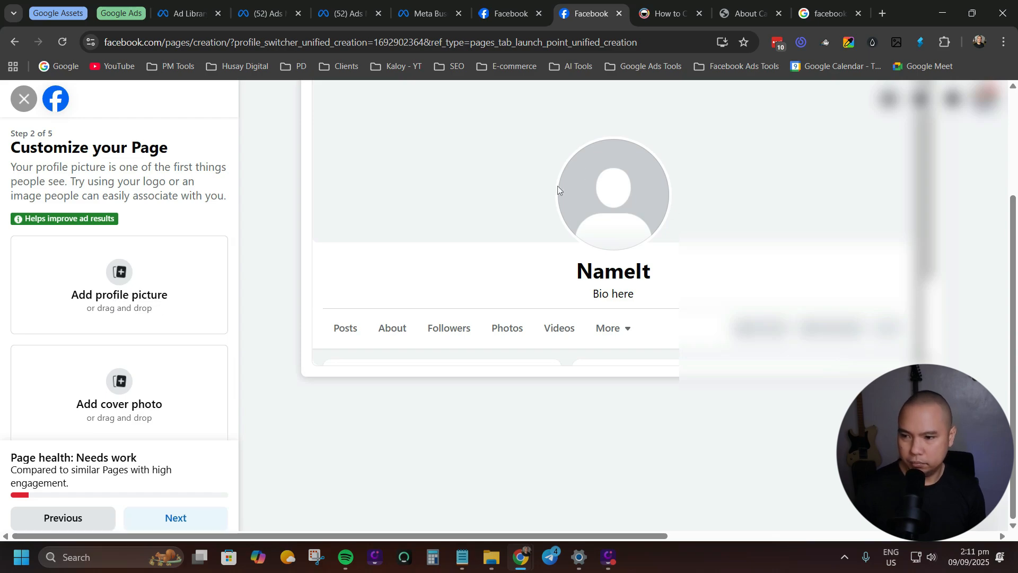
Finish the remaining setup stages without adding images, connecting WhatsApp or inviting friends, keep the notification options, and look over the new Page
click(192, 522)
scroll(188, 317, down, 1)
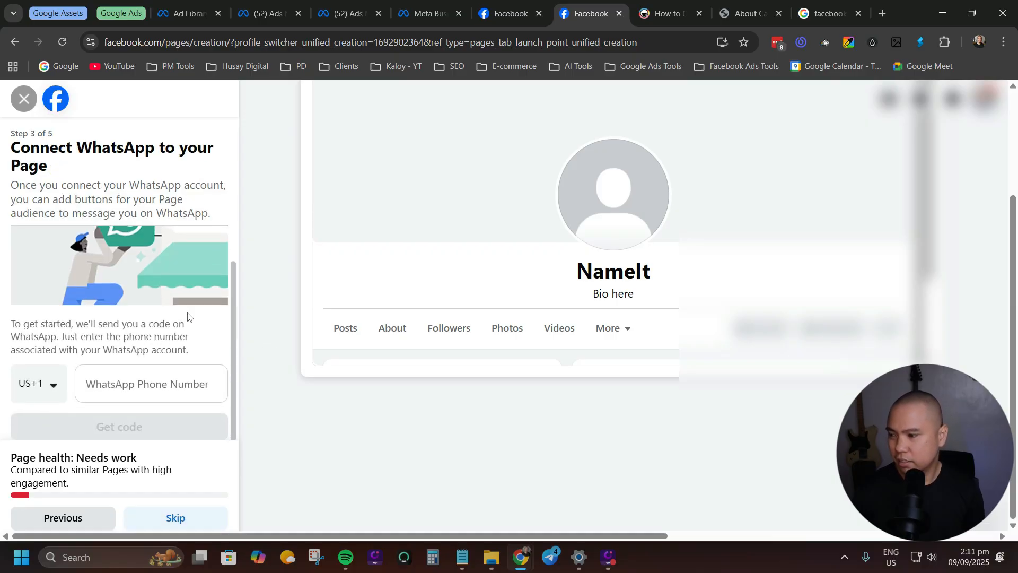
click(189, 522)
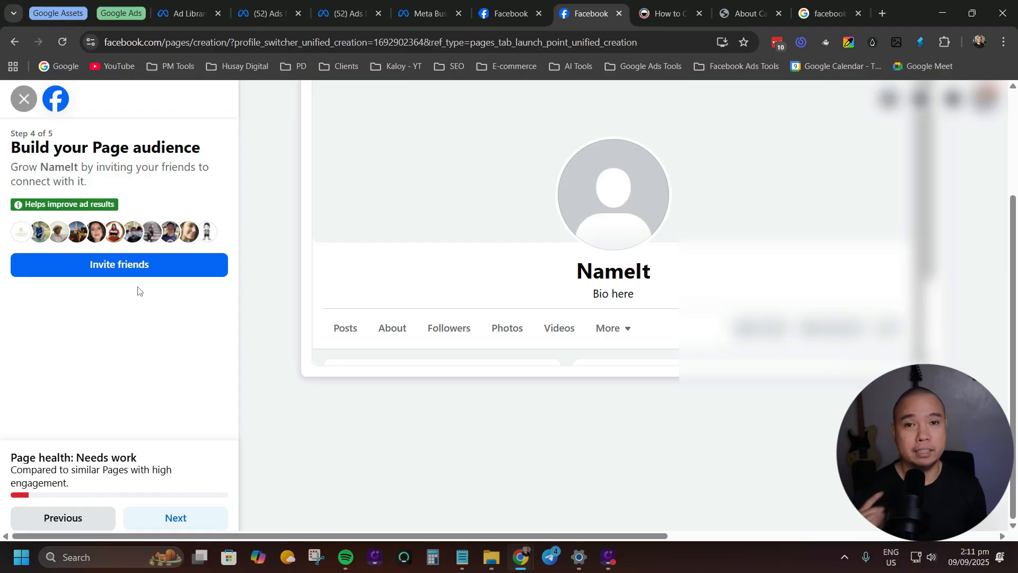
key(Tab)
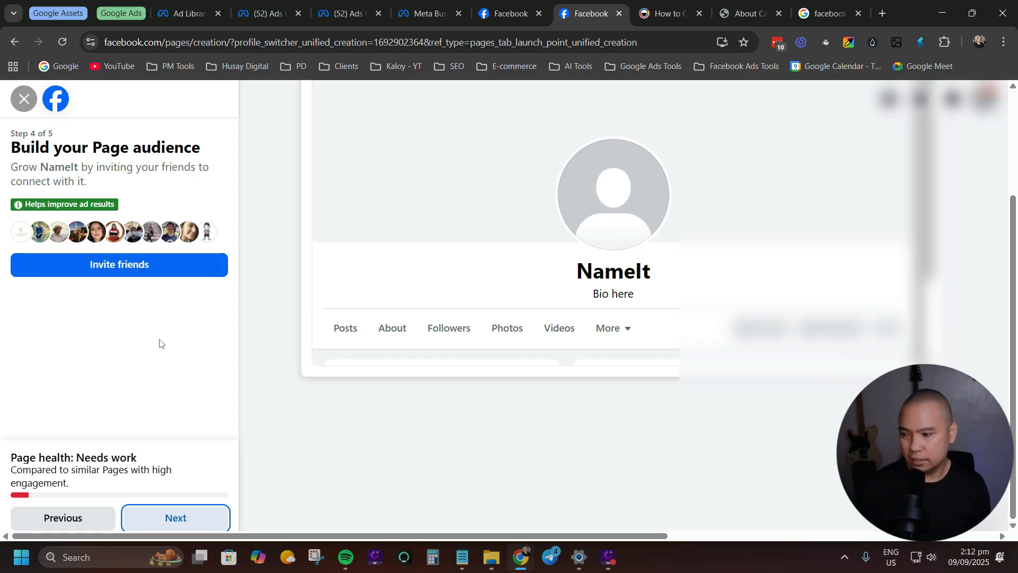
click(190, 520)
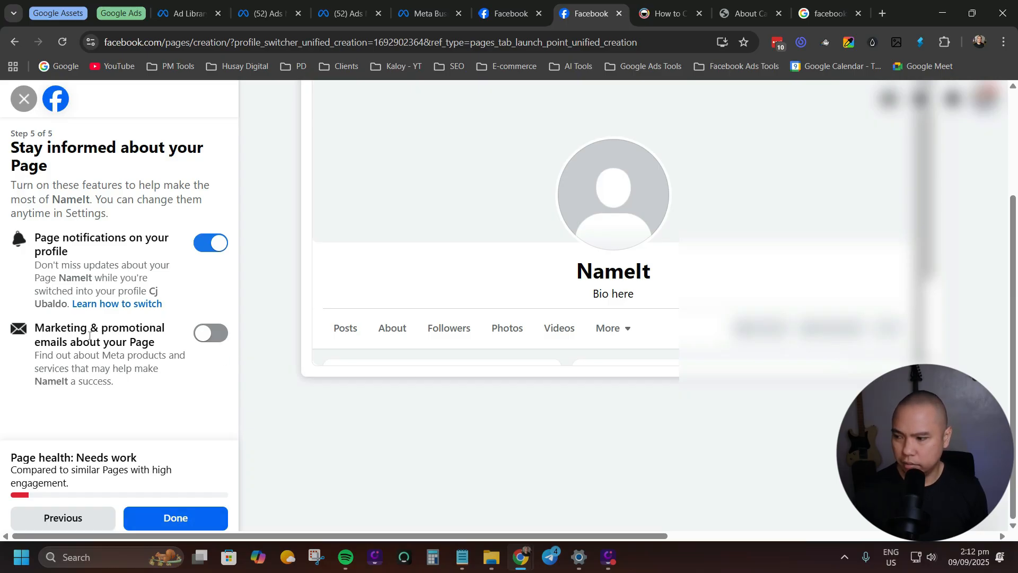
click(195, 520)
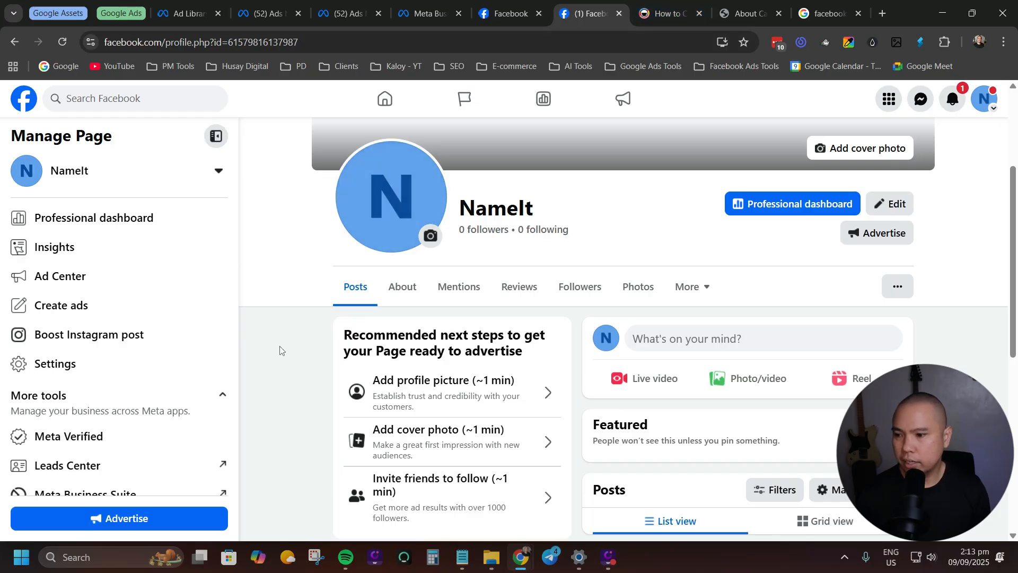
scroll(712, 279, down, 1)
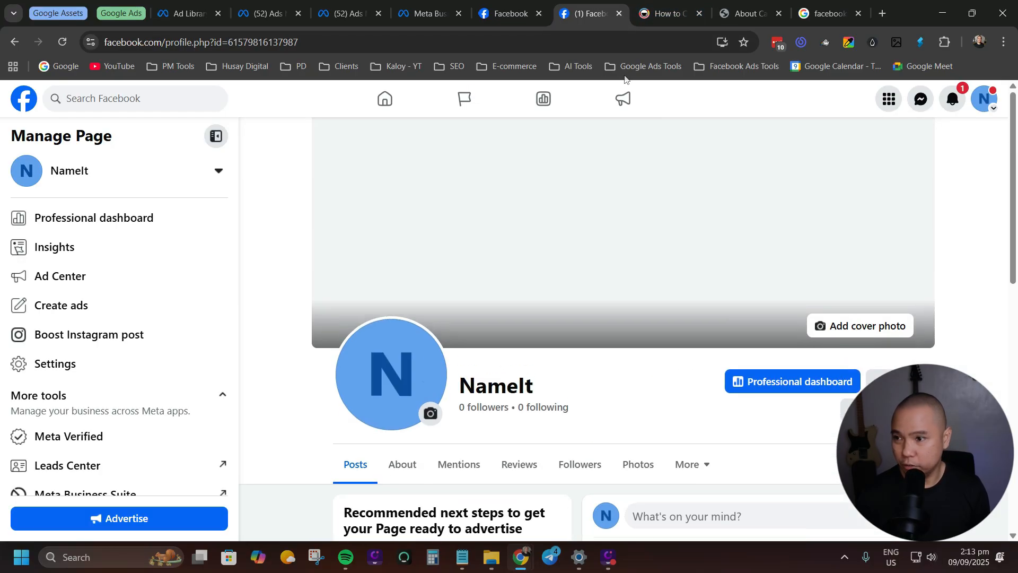
Go back to the Taskade outline and highlight the Step 3 and Step 4 titles, ending at Step 5 on team members and permissions
click(666, 16)
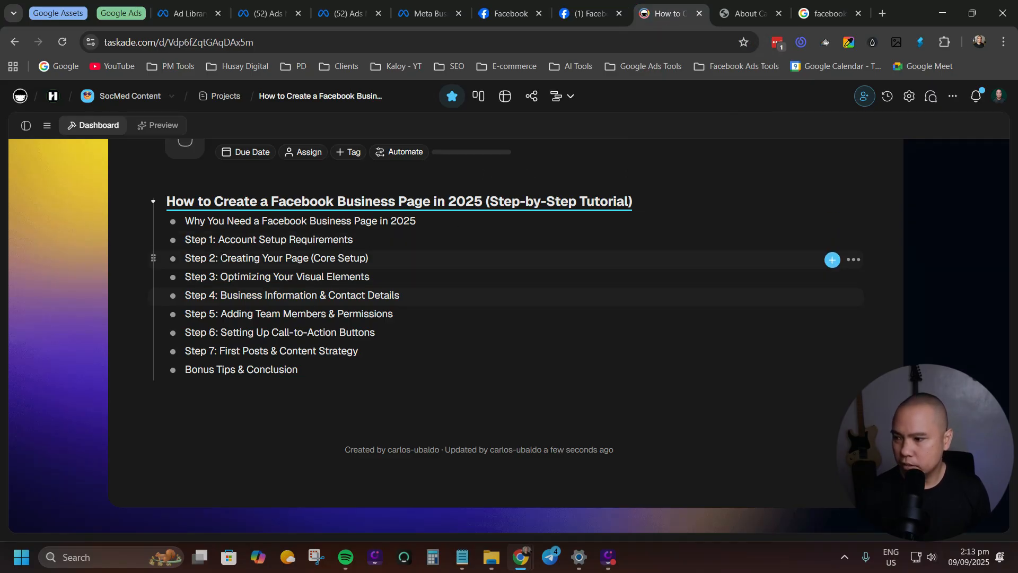
drag(221, 276, 371, 277)
click(251, 295)
drag(221, 295, 400, 294)
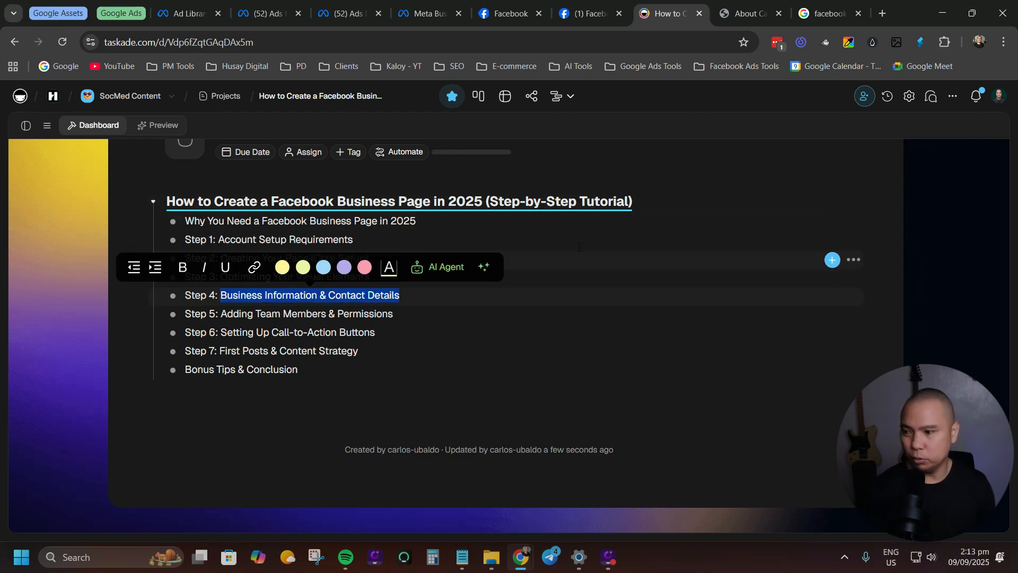
click(397, 316)
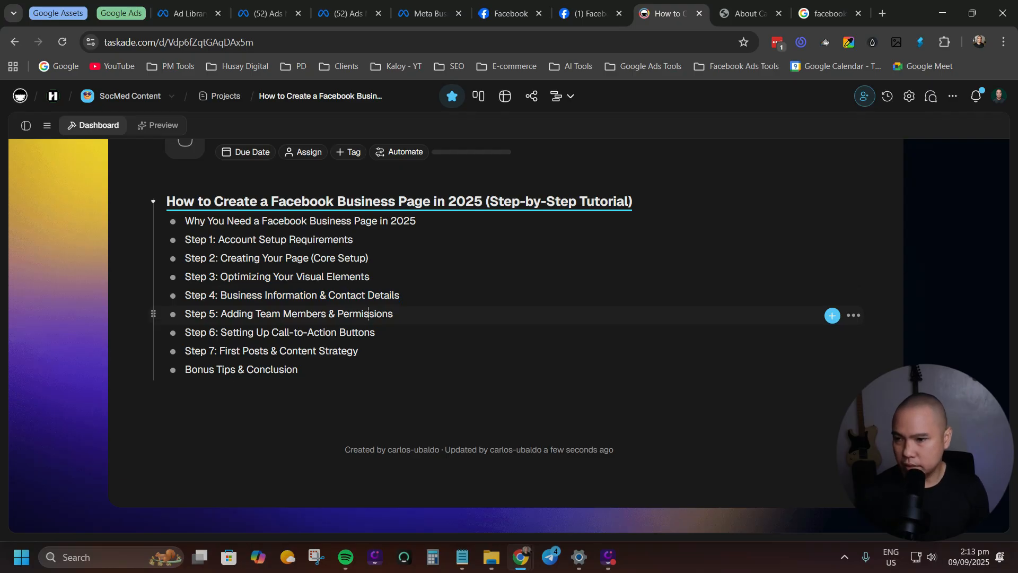
Return to the NameIt Page on Facebook, open its settings and search them for "page access"
click(587, 14)
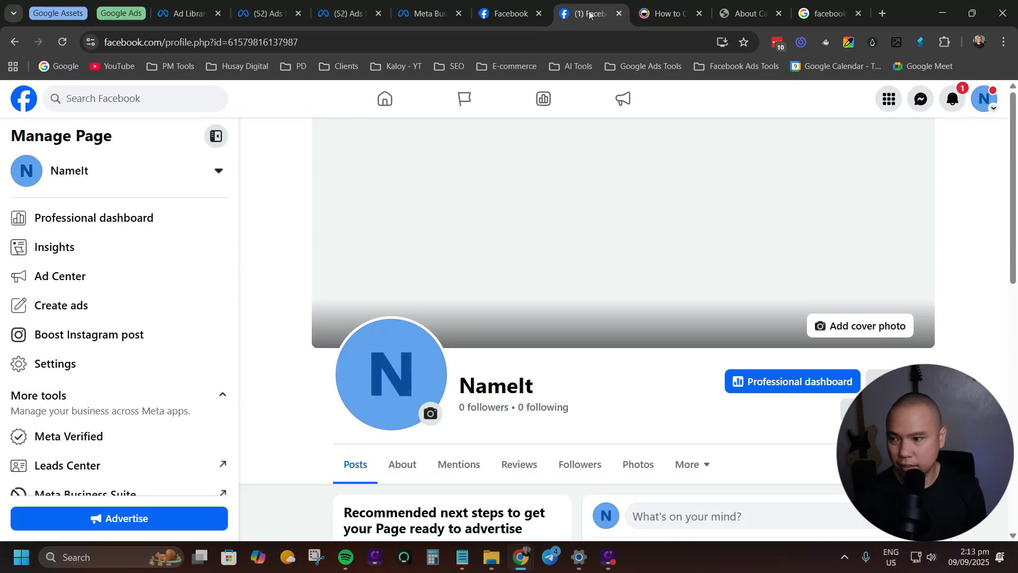
click(80, 363)
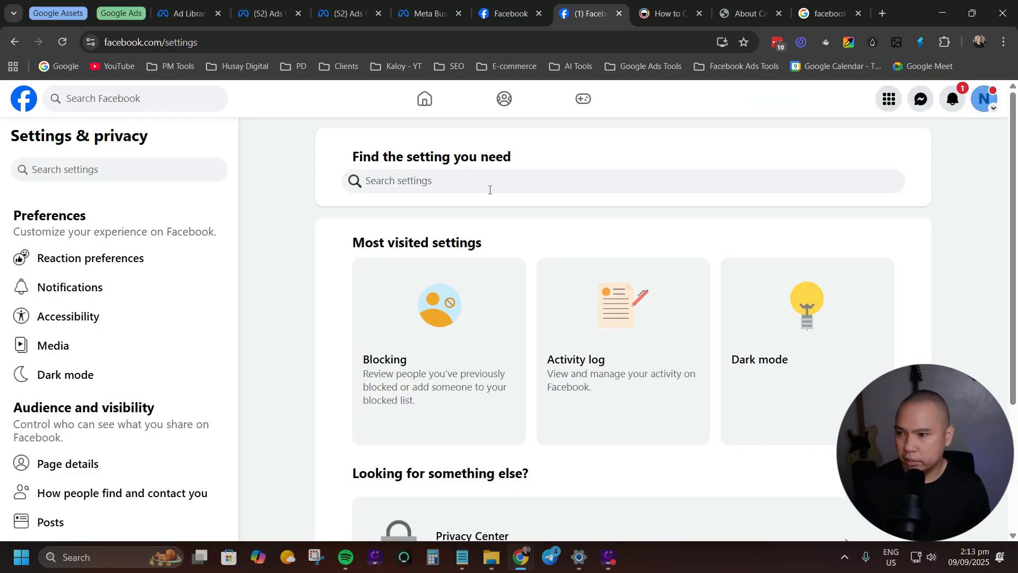
click(488, 186)
text(page accee)
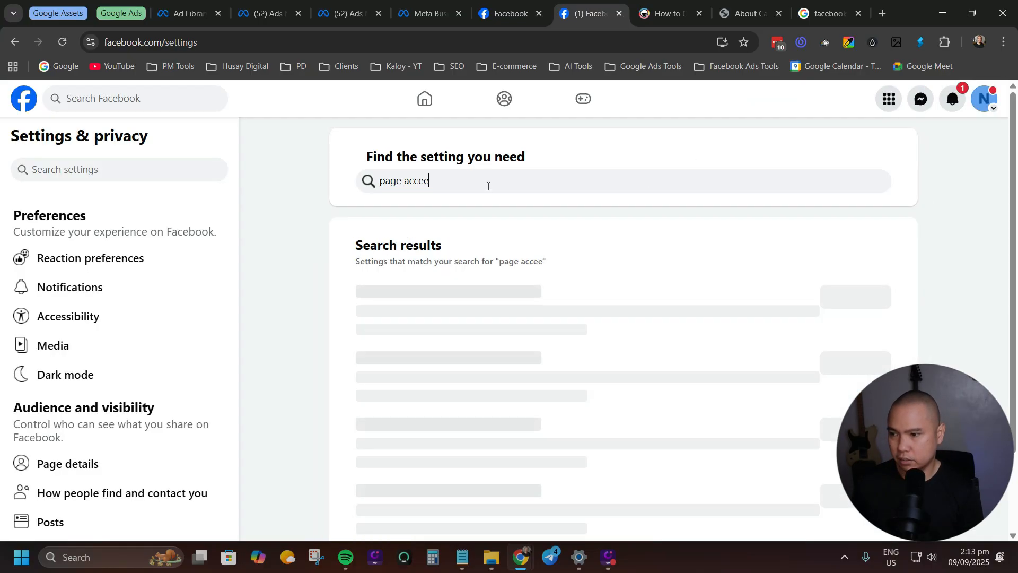
key(BackSpace)
text(ss)
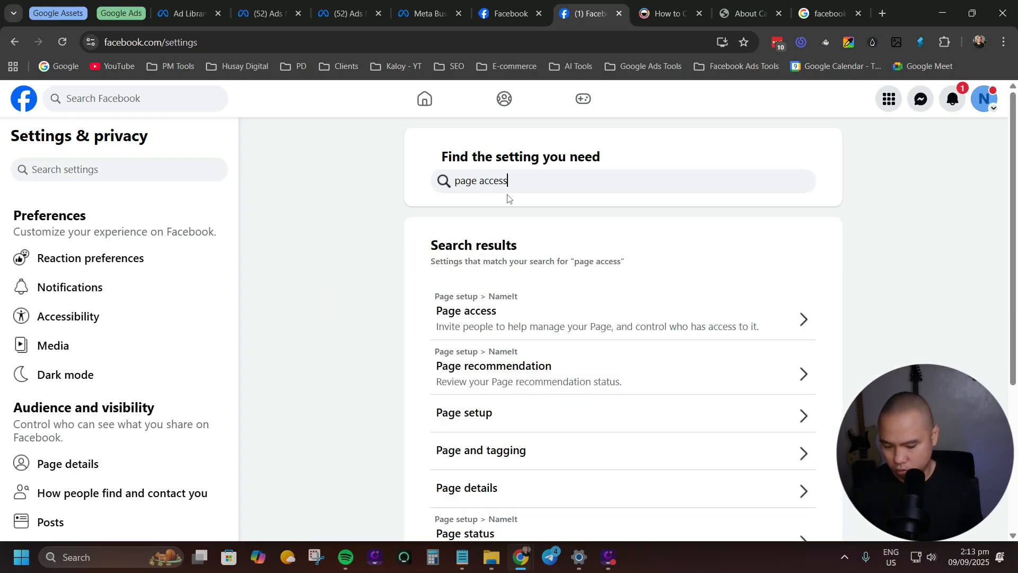
Open the Page access settings and start adding a person with Facebook access, going as far as the people search
click(561, 318)
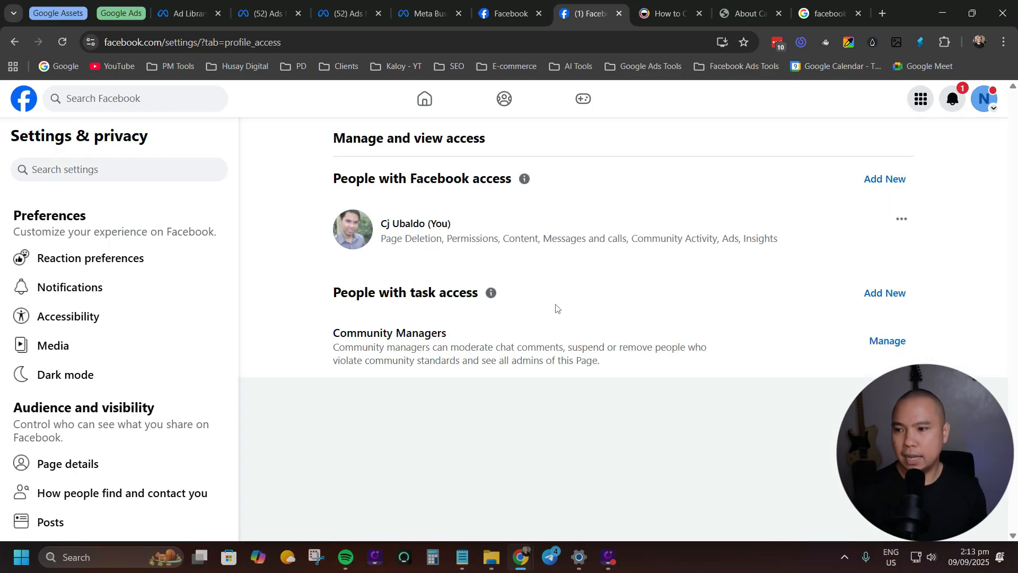
click(890, 179)
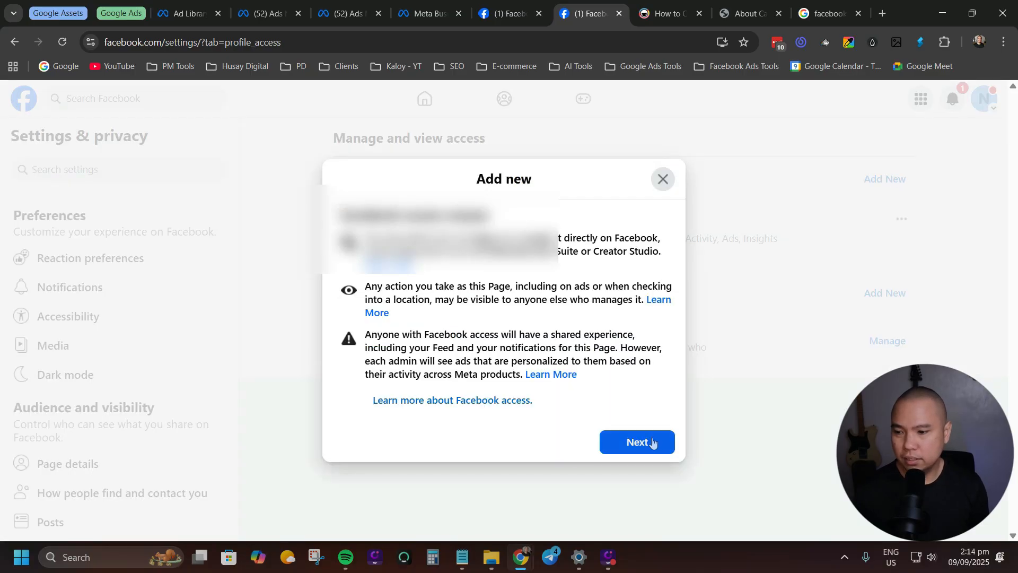
click(653, 444)
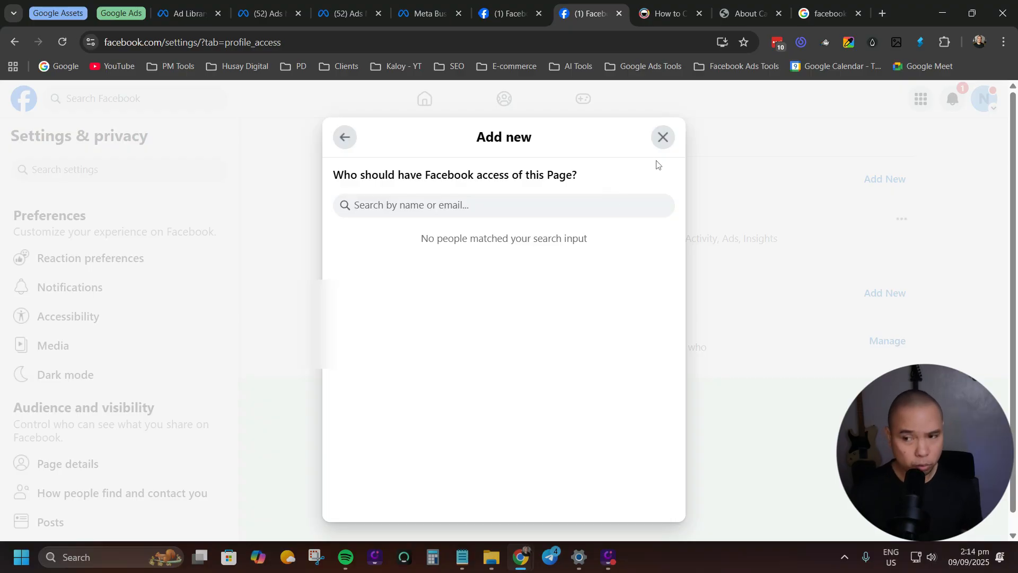
Switch to the Taskade outline and highlight the Step 6 title on setting up call-to-action buttons
click(665, 13)
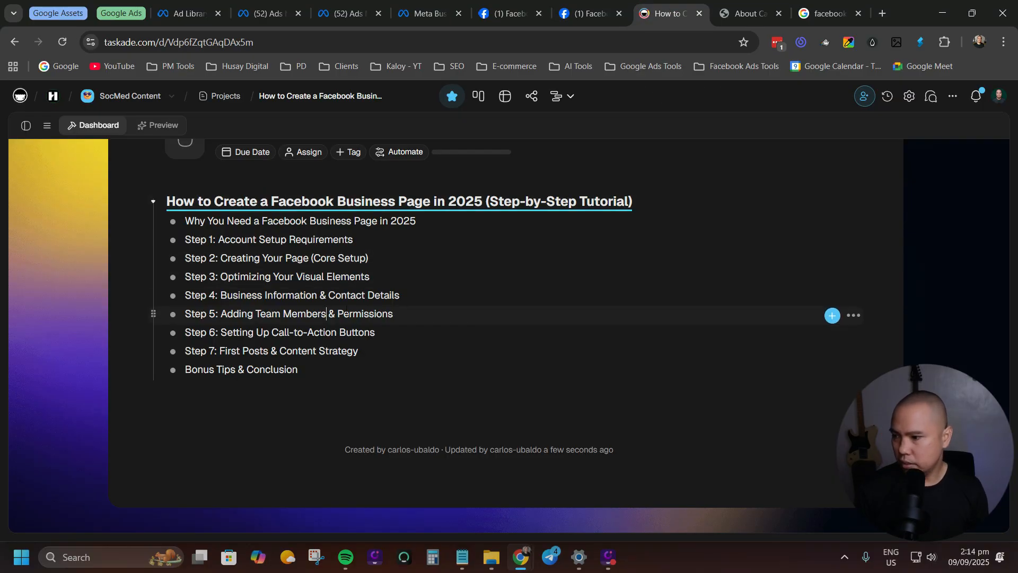
key(ctrl+shift+Left)
key(ctrl+shift+Left)
key(ctrl+shift+Left)
key(ctrl+shift+Left)
key(ctrl+shift+Left)
key(ctrl+shift+Left)
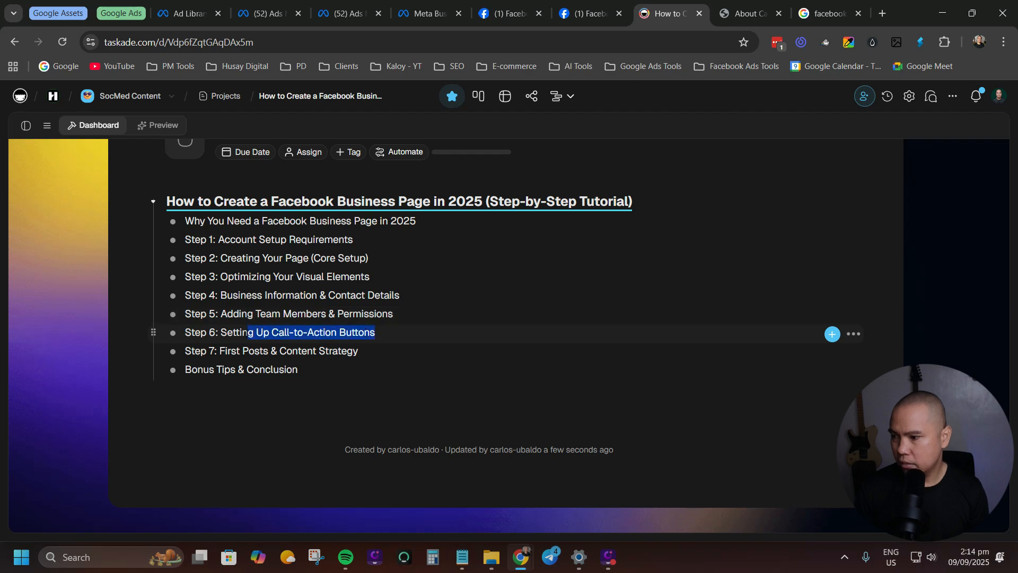
Return to the NameIt Page on Facebook, examine its additional Page options for Add Action Button, and close them
click(512, 13)
click(588, 15)
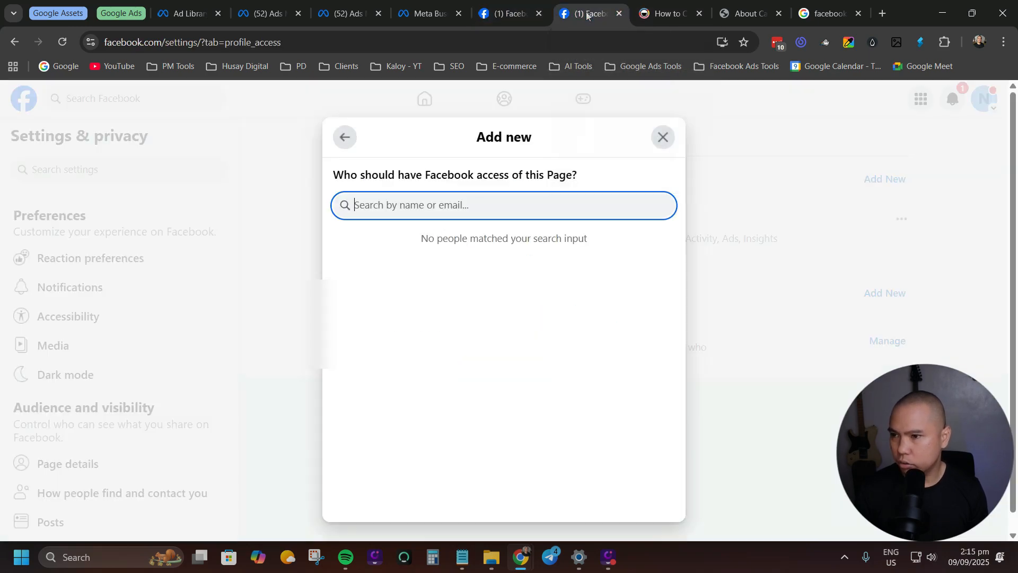
key(alt+Left)
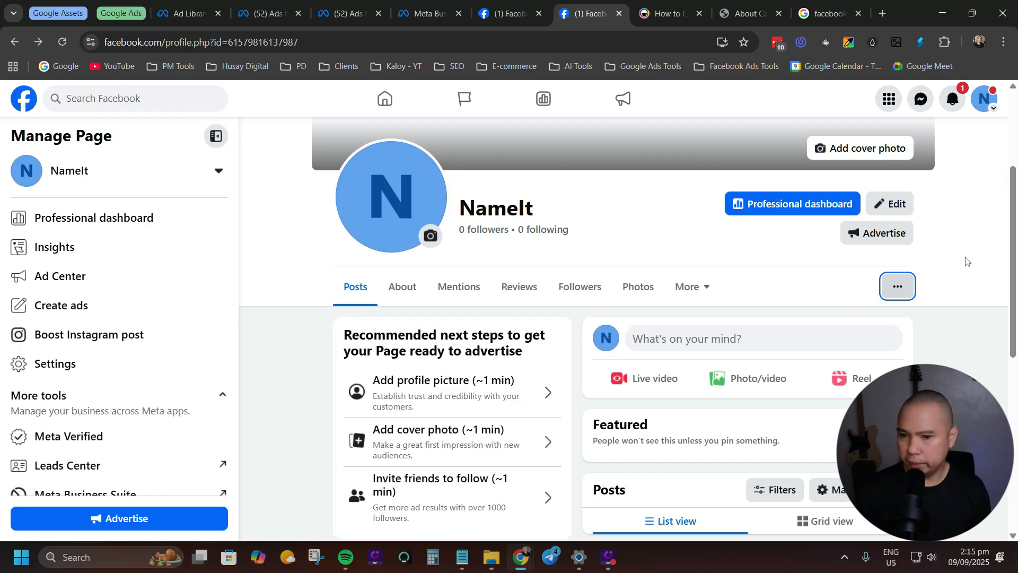
scroll(900, 295, down, 1)
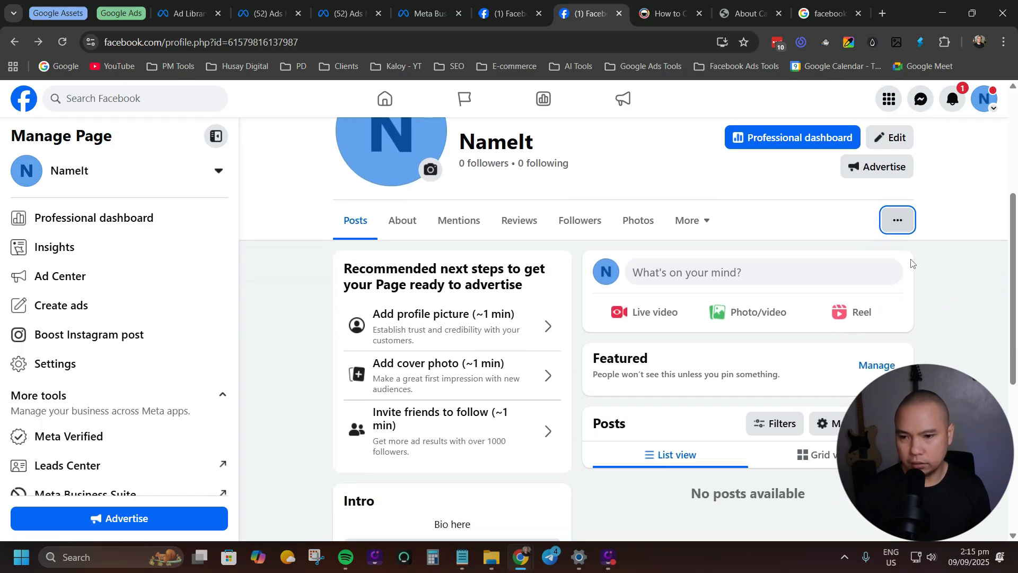
click(897, 220)
scroll(829, 256, down, 2)
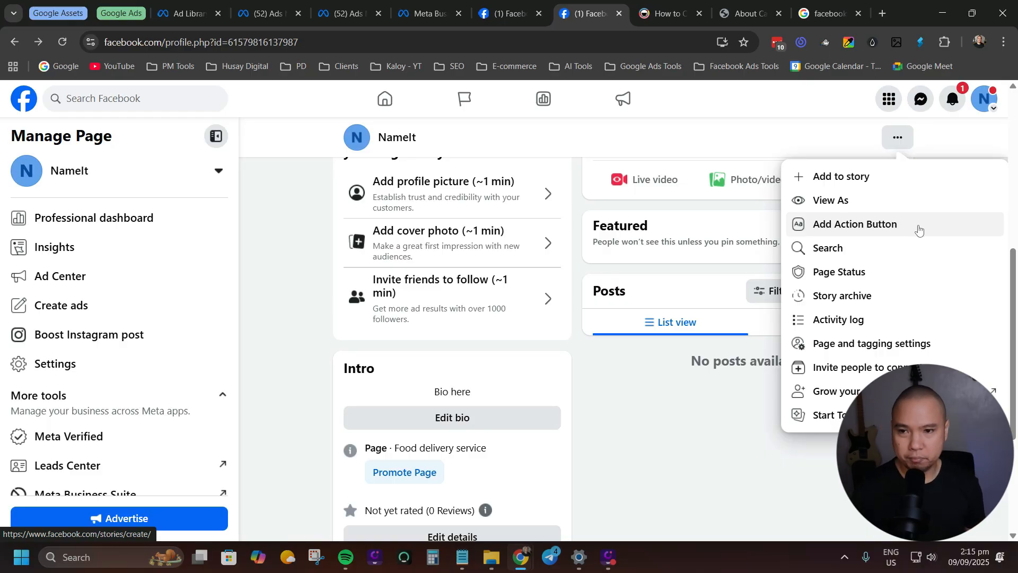
key(Escape)
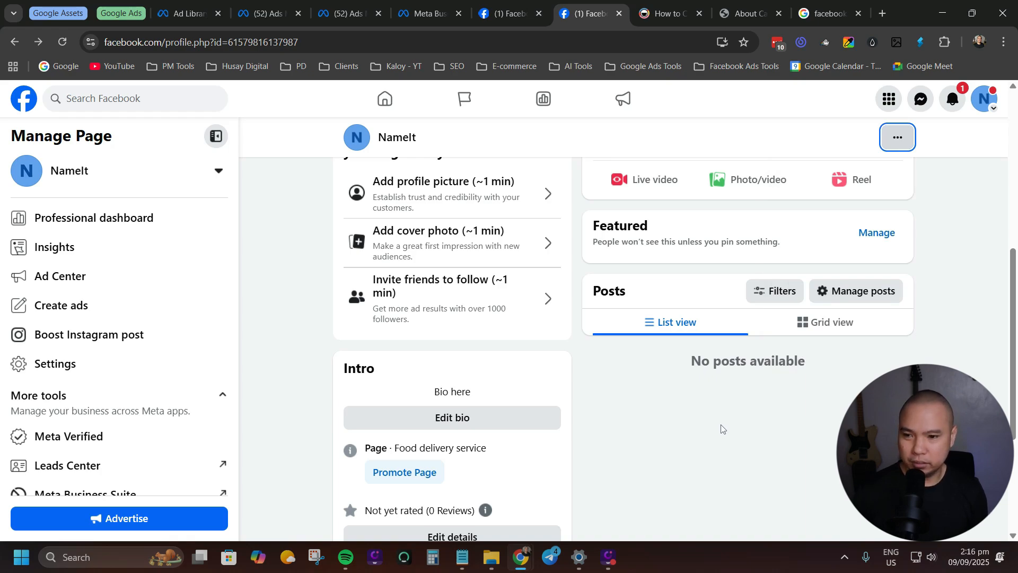
scroll(710, 439, up, 6)
scroll(710, 439, down, 3)
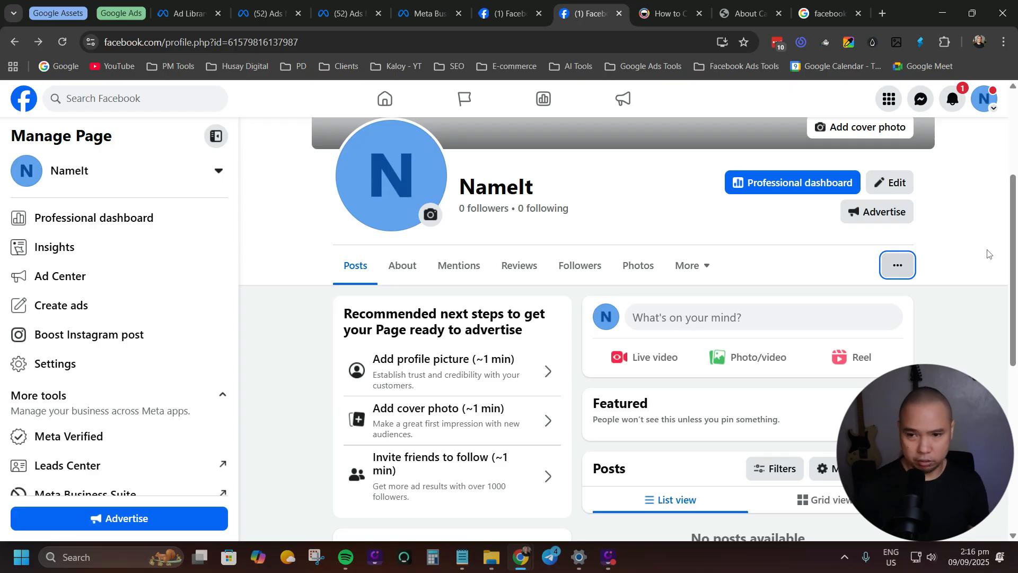
scroll(985, 254, up, 3)
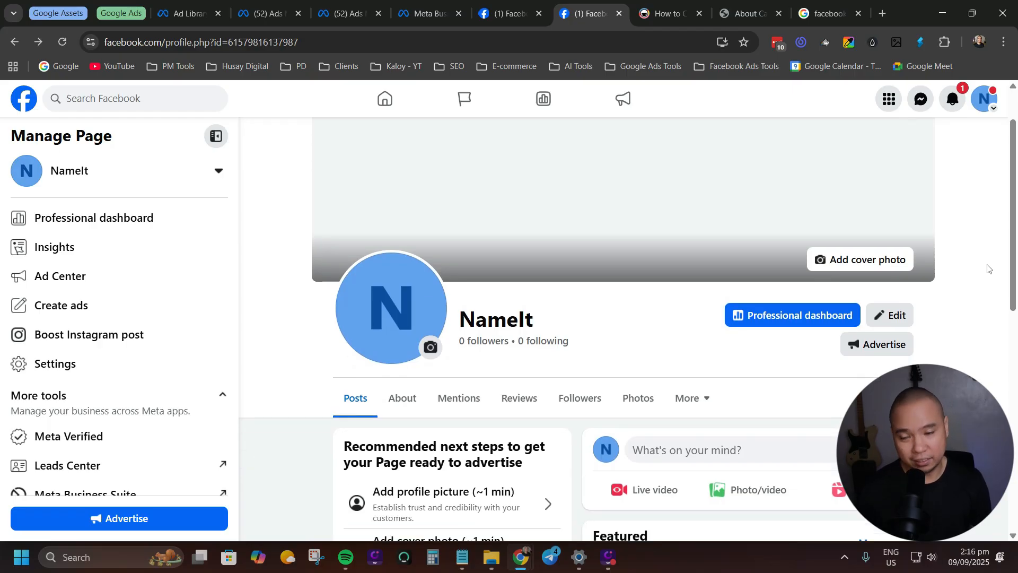
scroll(1009, 270, up, 1)
scroll(1009, 270, down, 2)
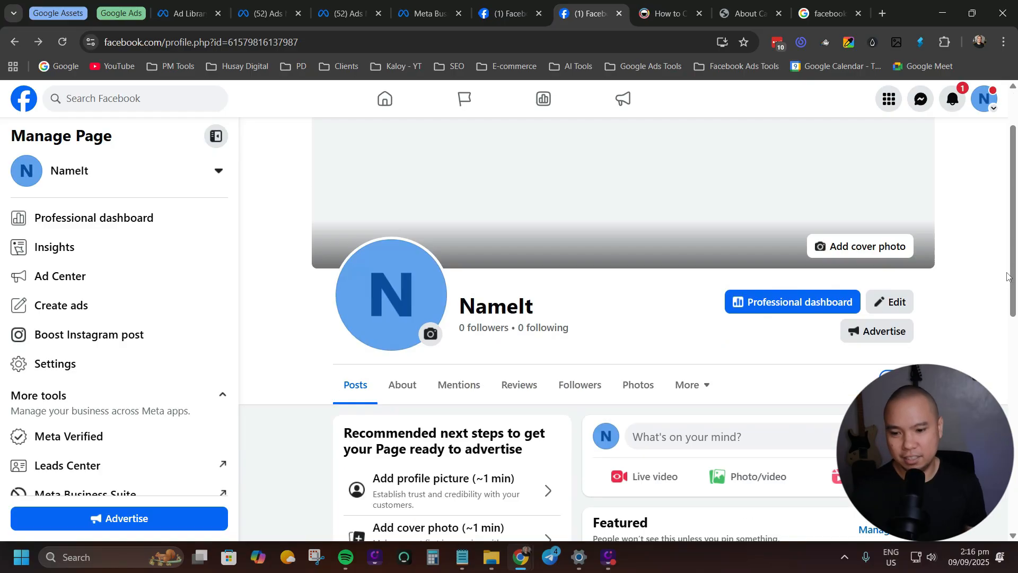
scroll(992, 260, up, 3)
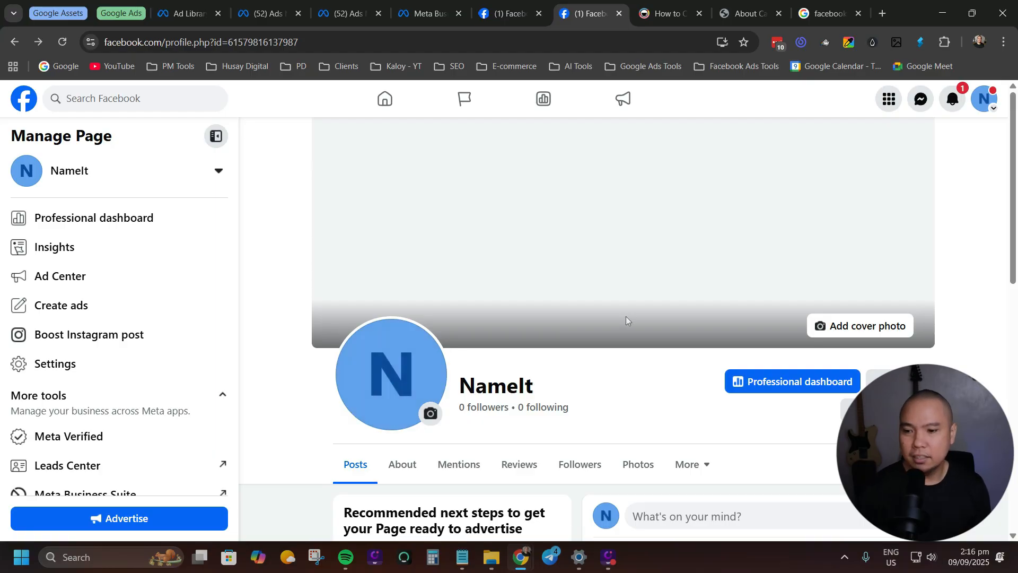
scroll(626, 316, down, 3)
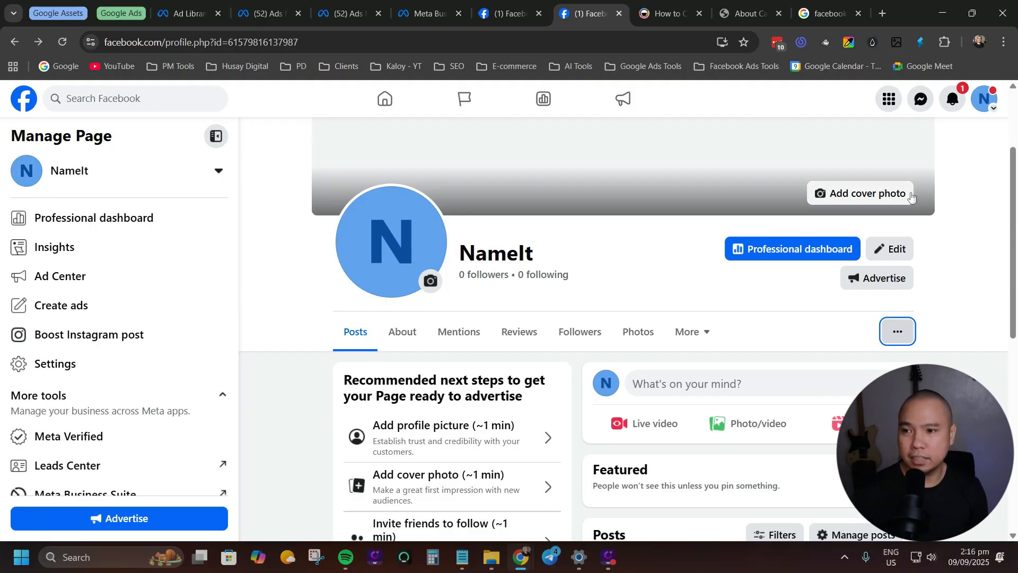
Switch to the Taskade outline and highlight the Step 7 title, First Posts & Content Strategy
click(660, 13)
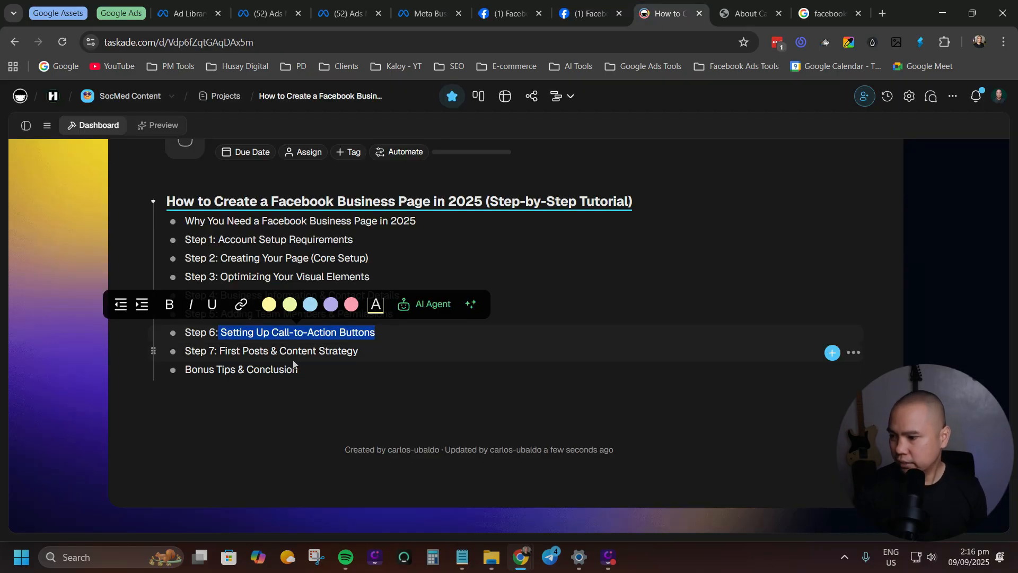
drag(358, 351, 220, 351)
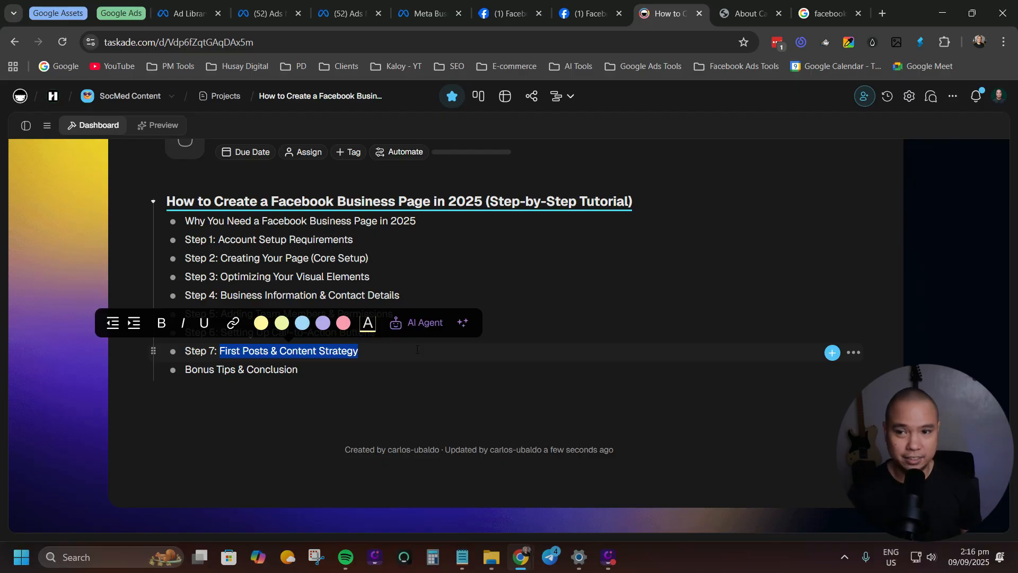
Return to the NameIt Page on Facebook and look over its post composer, Featured and Posts sections
key(ctrl+shift+Tab)
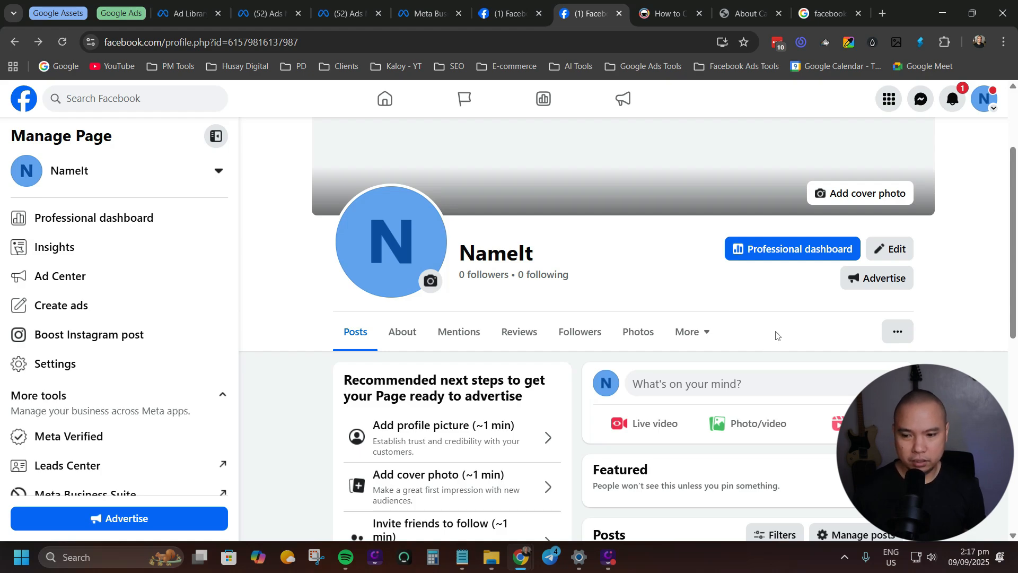
scroll(776, 335, down, 5)
scroll(774, 339, up, 3)
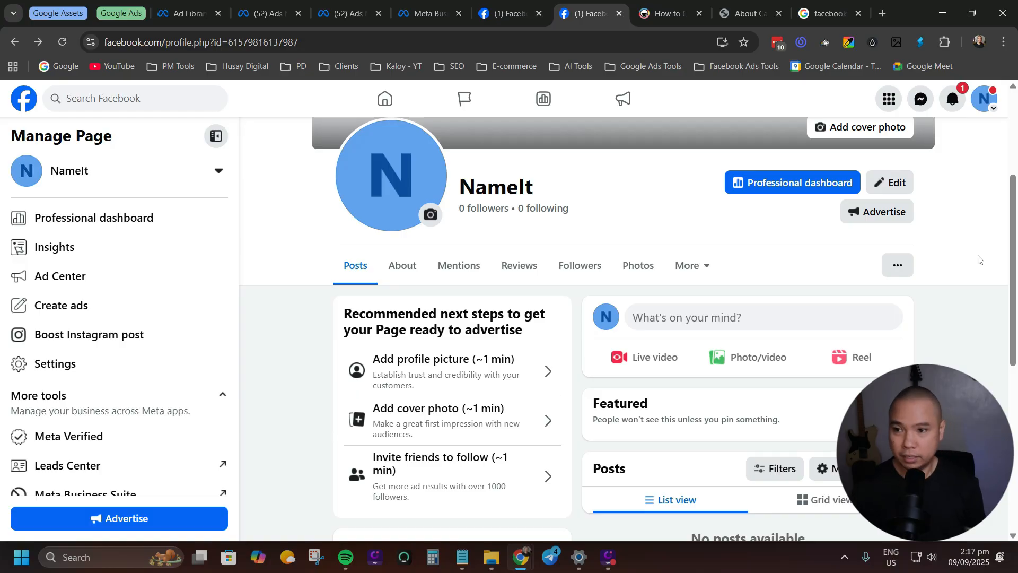
scroll(978, 259, down, 1)
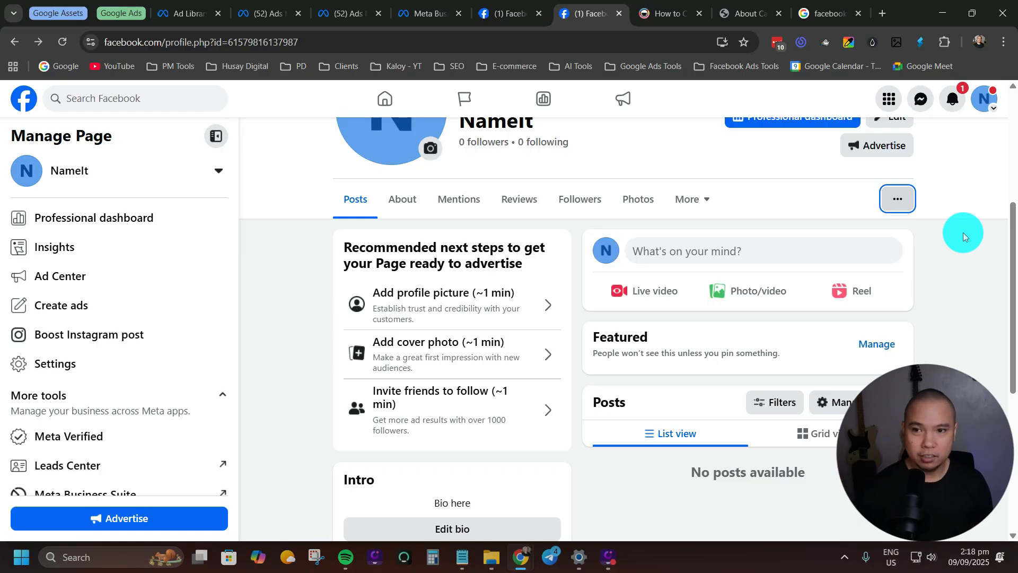
Go back to the Taskade outline and highlight "Content Strategy" in Step 7 and the Bonus Tips & Conclusion line
key(ctrl+Tab)
click(307, 355)
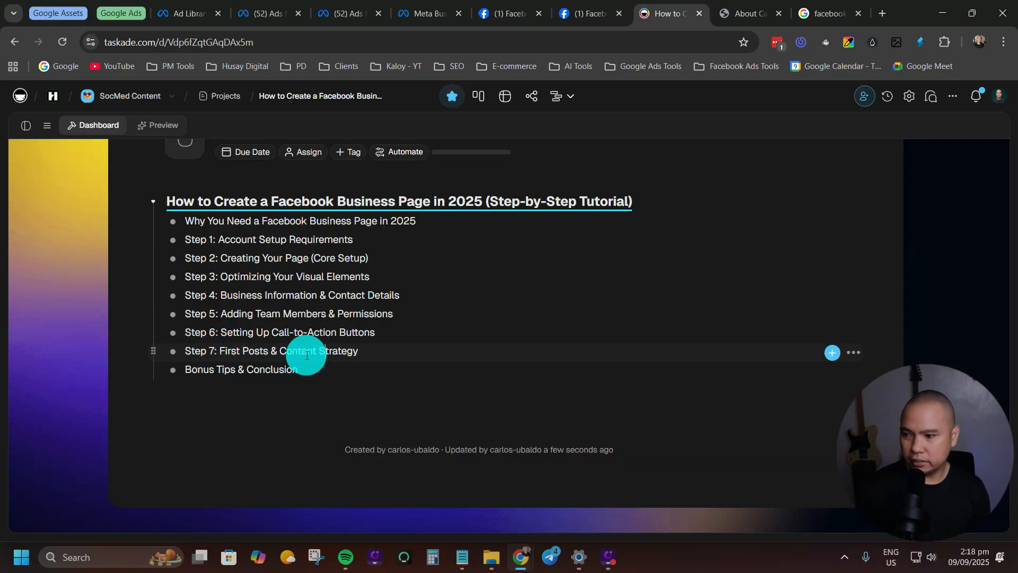
drag(307, 355, 368, 355)
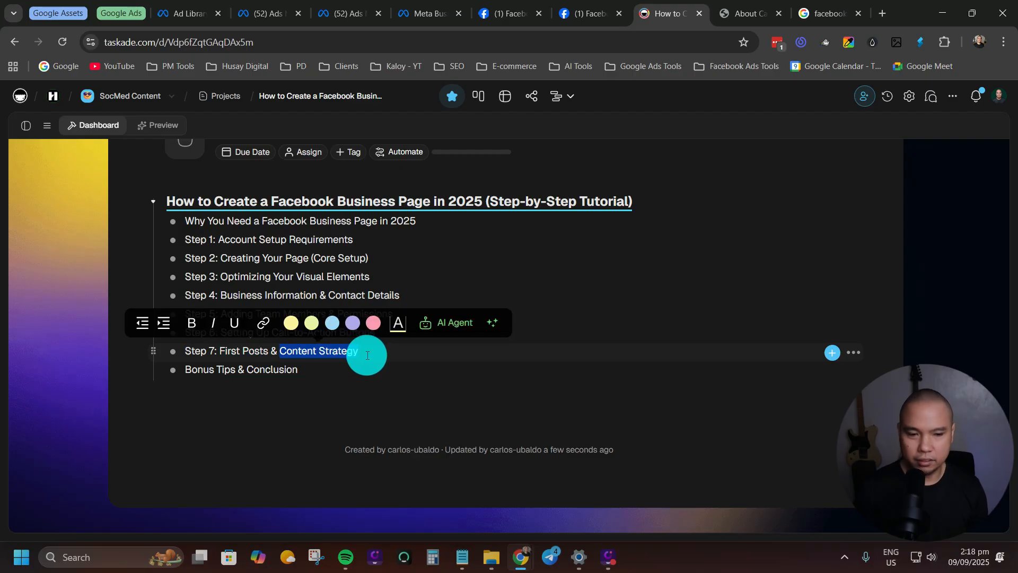
click(368, 354)
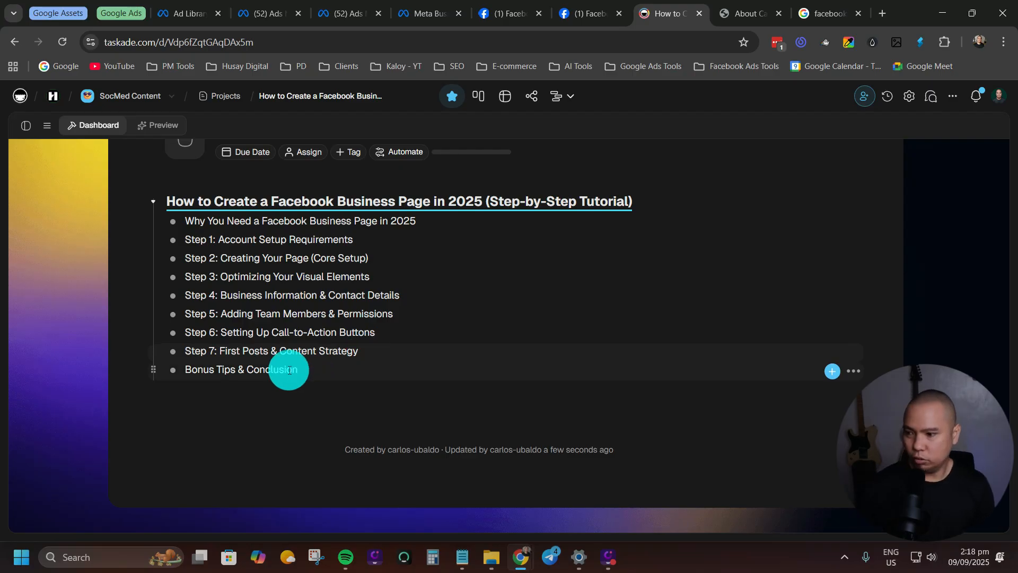
drag(188, 370, 311, 371)
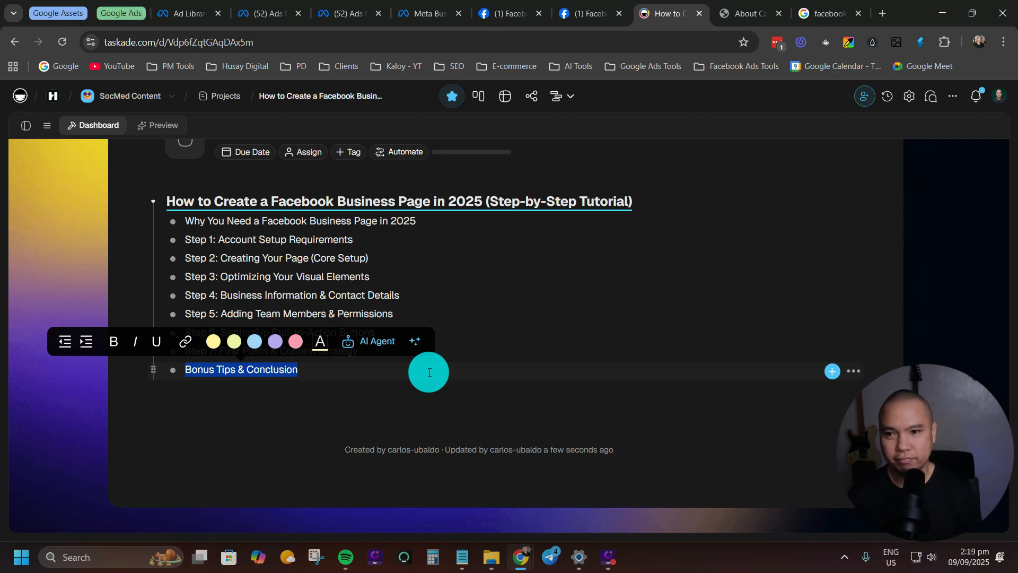
Switch to Meta Business Suite, start a new post and examine the composer's text, scheduling and collaborator options
click(513, 15)
click(416, 14)
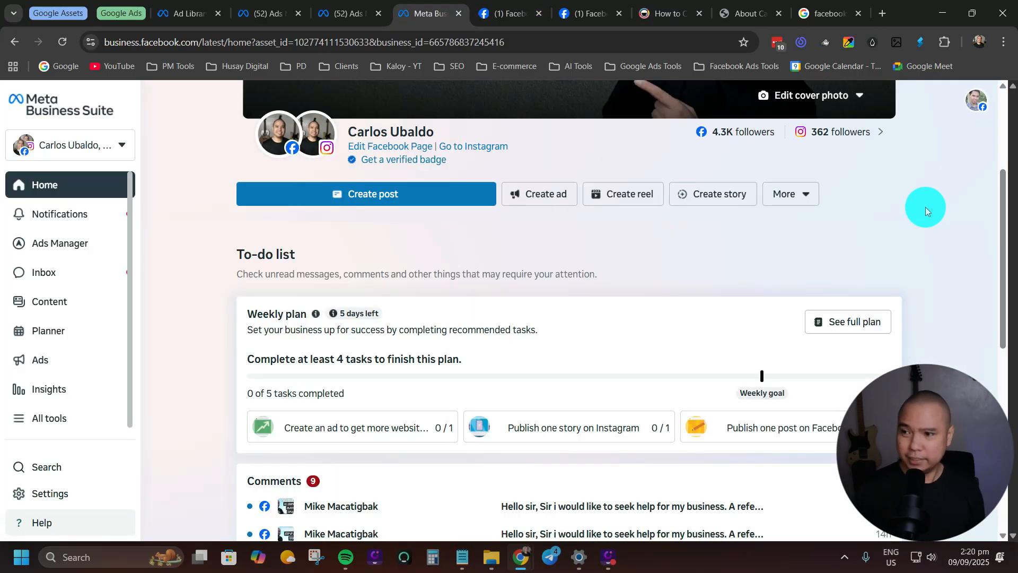
click(404, 196)
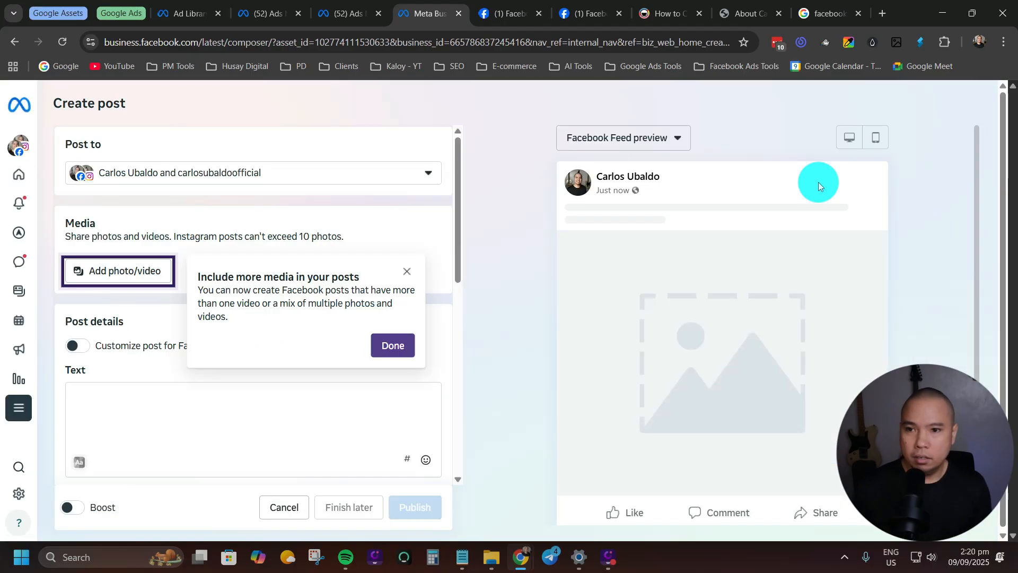
scroll(352, 414, down, 2)
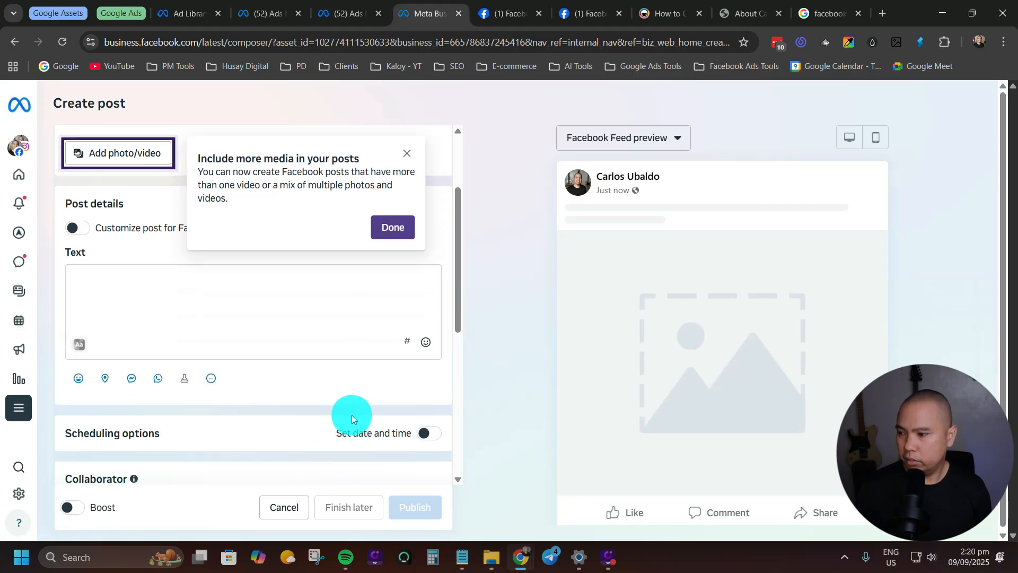
click(212, 281)
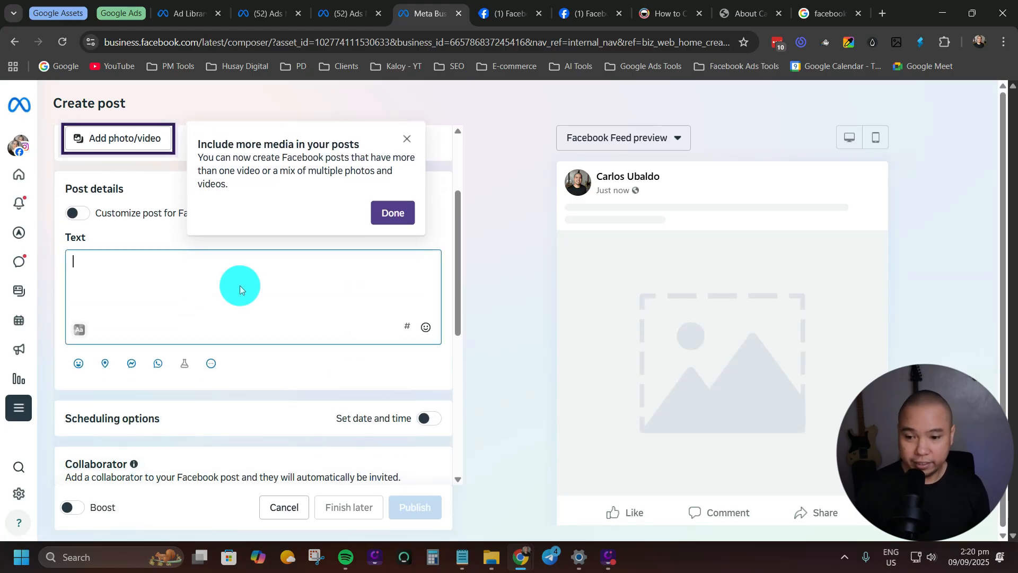
scroll(272, 308, down, 6)
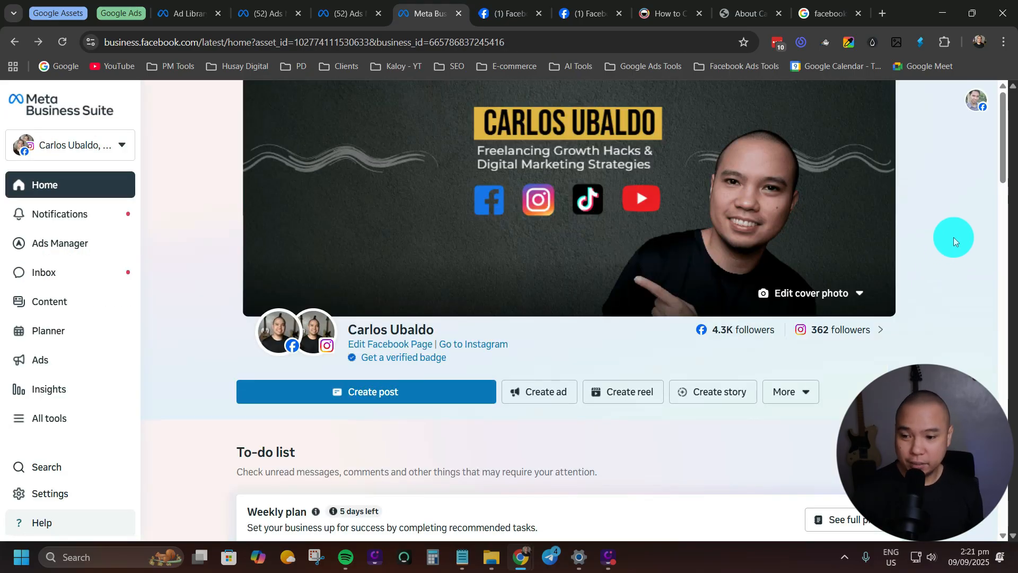
Look over the to-do list and weekly plan on the Meta Business Suite home page, and return to the Taskade outline
scroll(953, 237, down, 2)
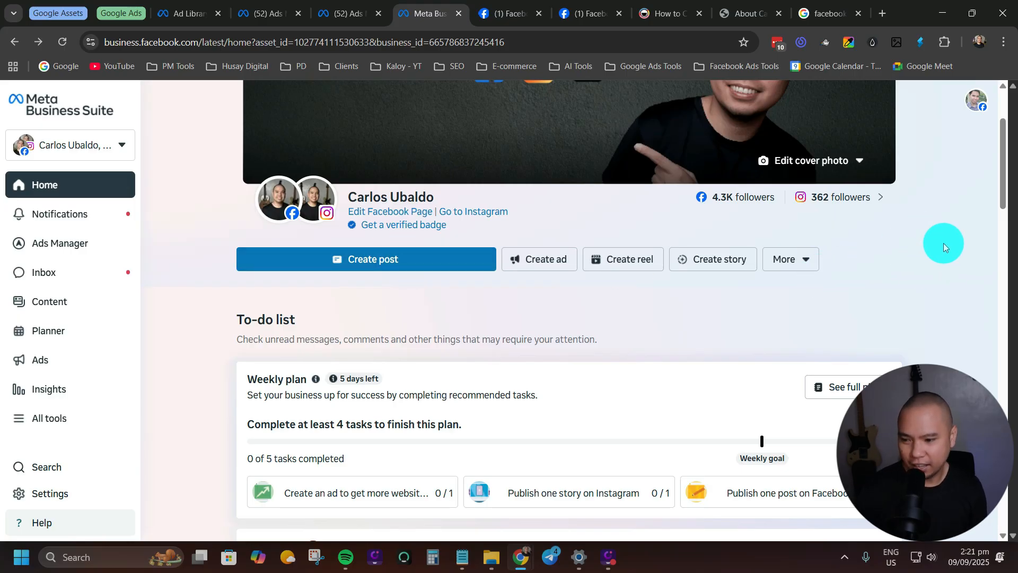
scroll(943, 242, down, 3)
scroll(954, 207, up, 3)
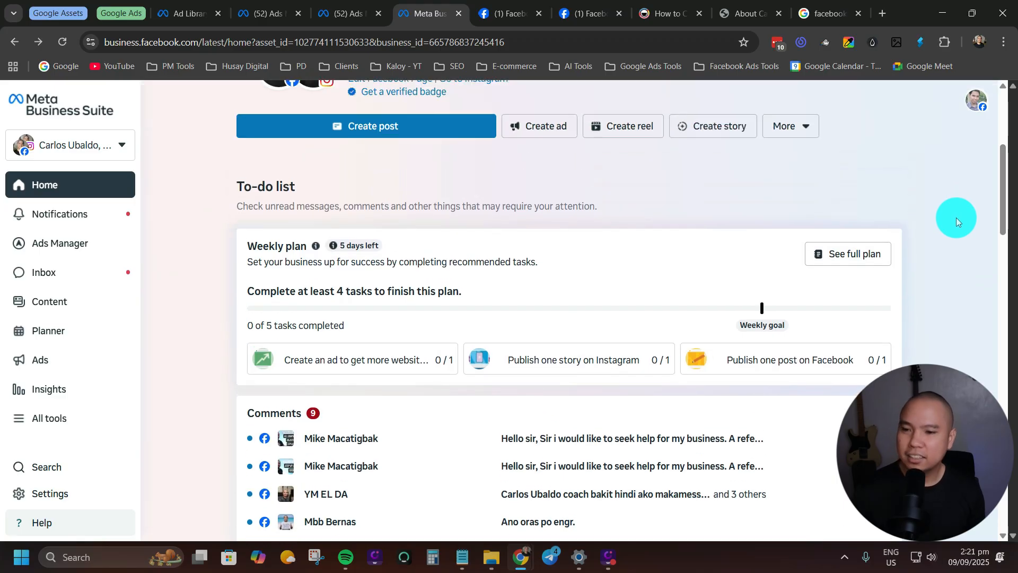
click(659, 15)
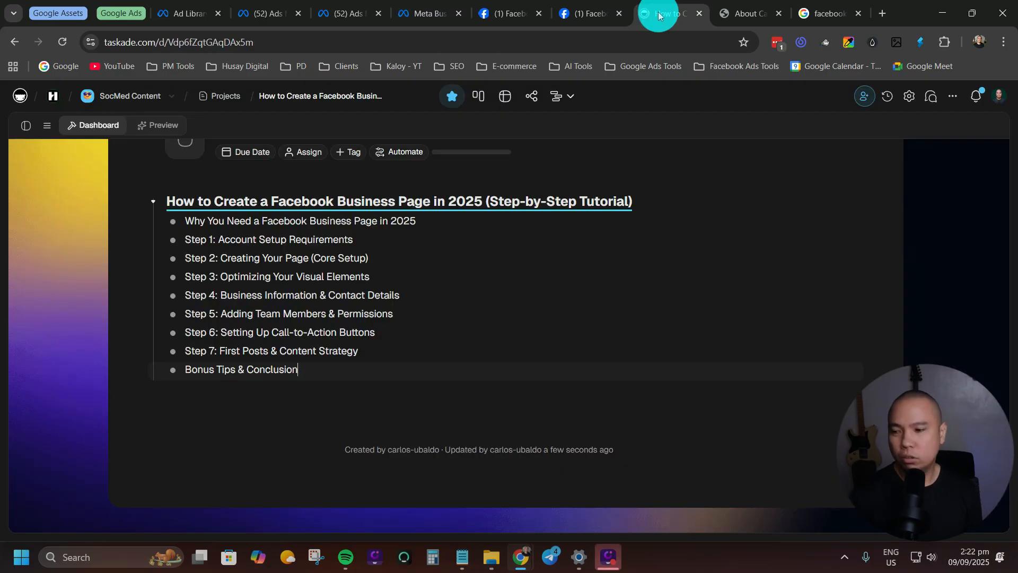